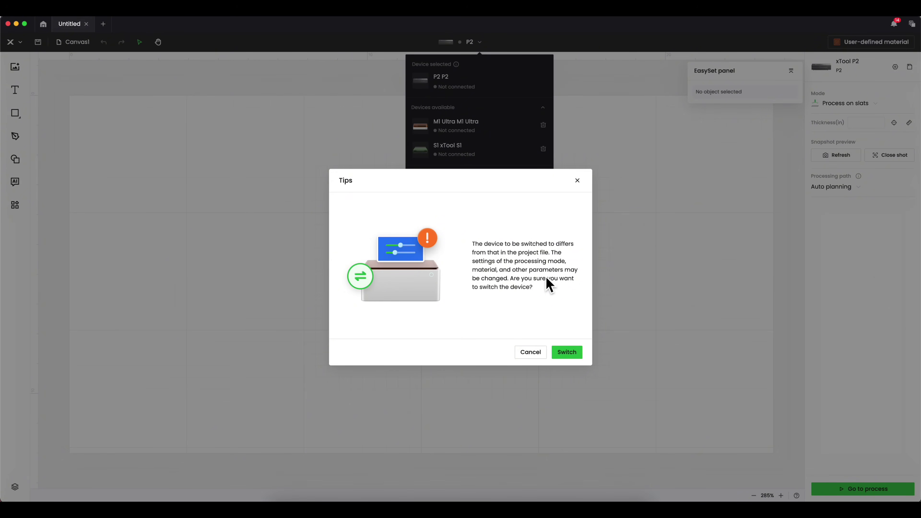
Step: Switch the device to the M1 Ultra and draw a circle about 11.3 in across, centred on the canvas
click(567, 353)
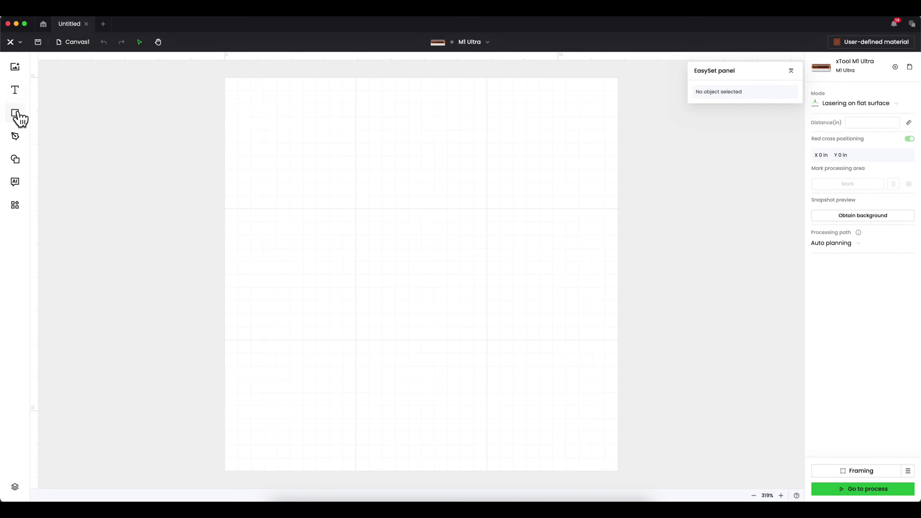
mouse_move(16, 117)
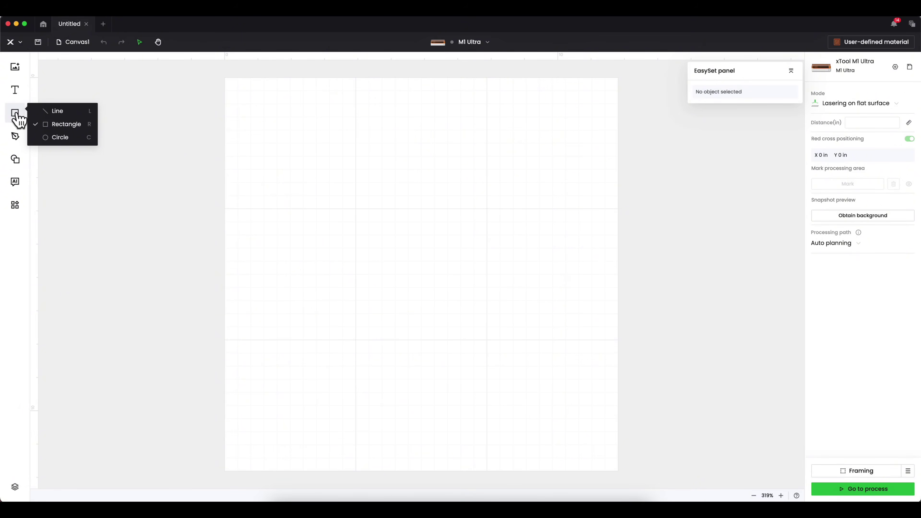
click(60, 137)
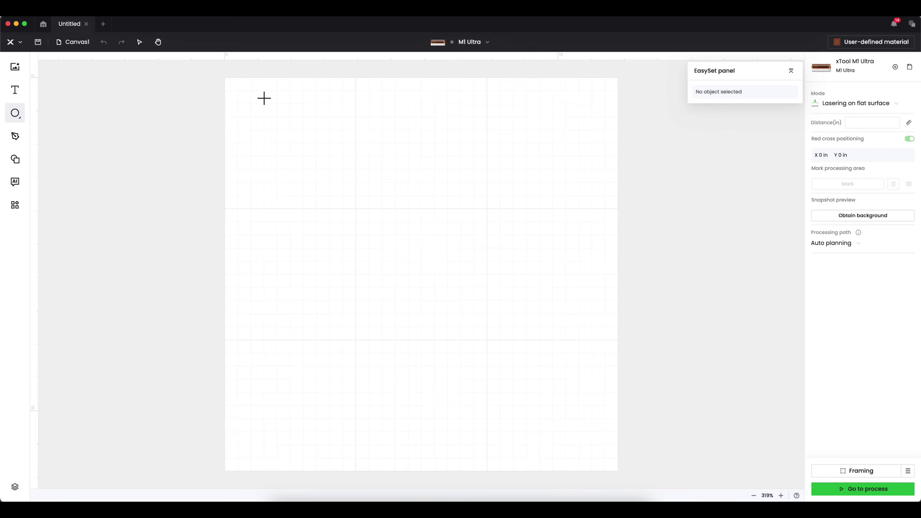
mouse_move(264, 97)
mouse_down()
mouse_move(549, 401)
mouse_move(529, 352)
mouse_move(354, 165)
mouse_move(406, 222)
mouse_move(544, 461)
mouse_move(551, 464)
mouse_move(599, 399)
mouse_move(630, 452)
mouse_move(563, 470)
mouse_move(477, 476)
mouse_move(536, 478)
mouse_move(446, 434)
mouse_move(526, 449)
mouse_move(457, 389)
mouse_move(474, 293)
mouse_move(471, 432)
mouse_move(414, 476)
mouse_move(479, 412)
mouse_move(608, 370)
mouse_move(611, 294)
mouse_move(524, 309)
mouse_move(634, 467)
mouse_up()
click(615, 364)
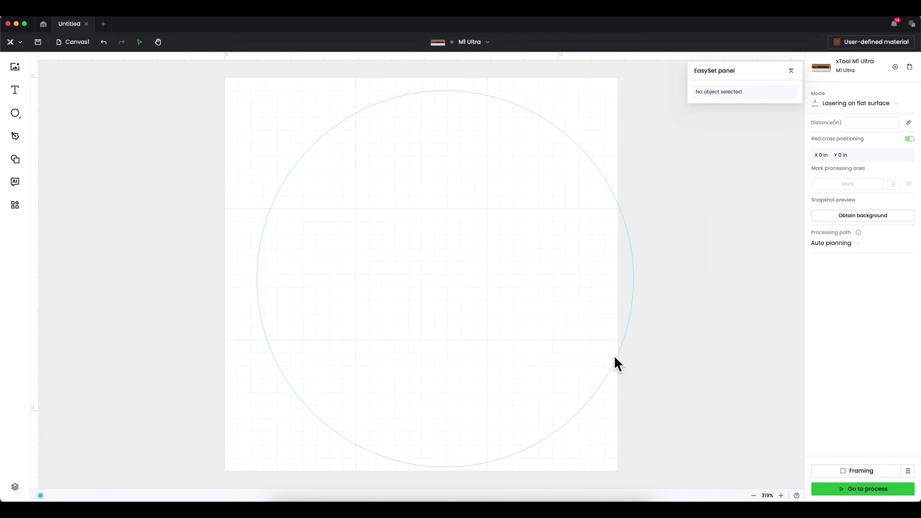
drag(570, 339, 549, 336)
click(643, 318)
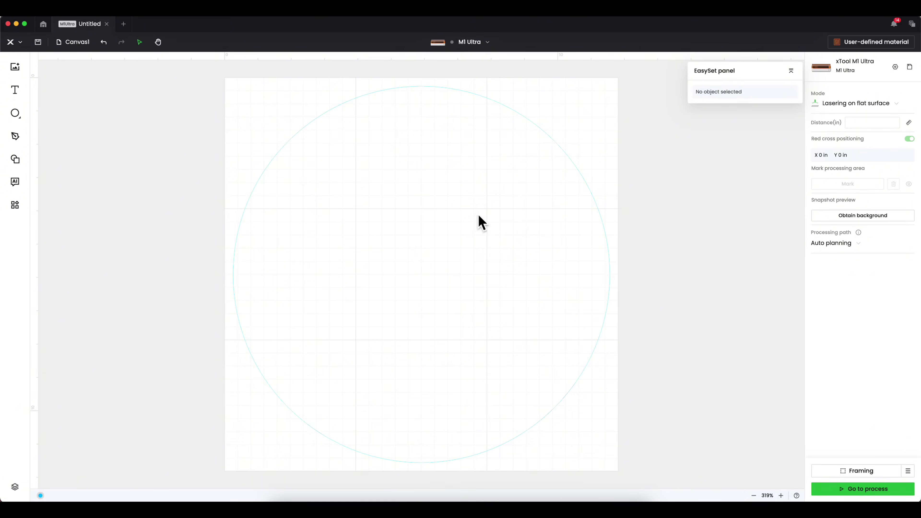
Step: Draw a horizontal line about 8 in long across the upper part of the circle
click(16, 115)
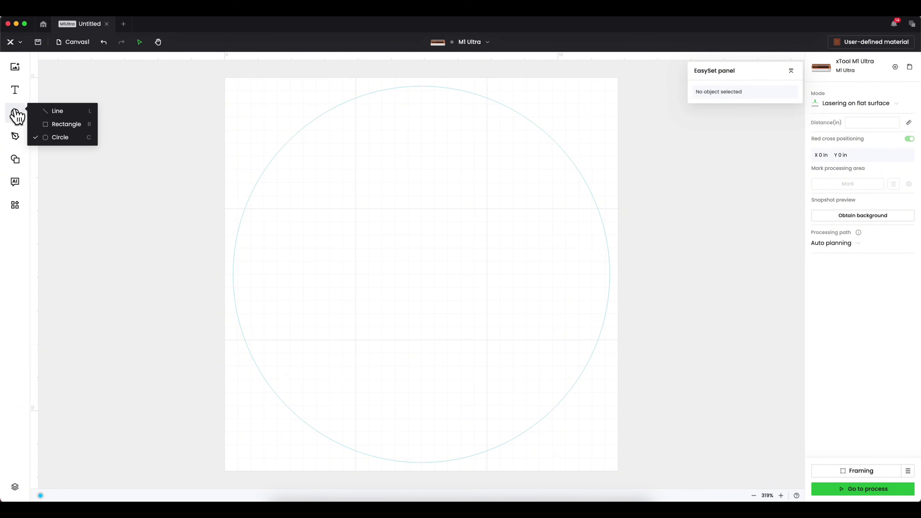
click(58, 111)
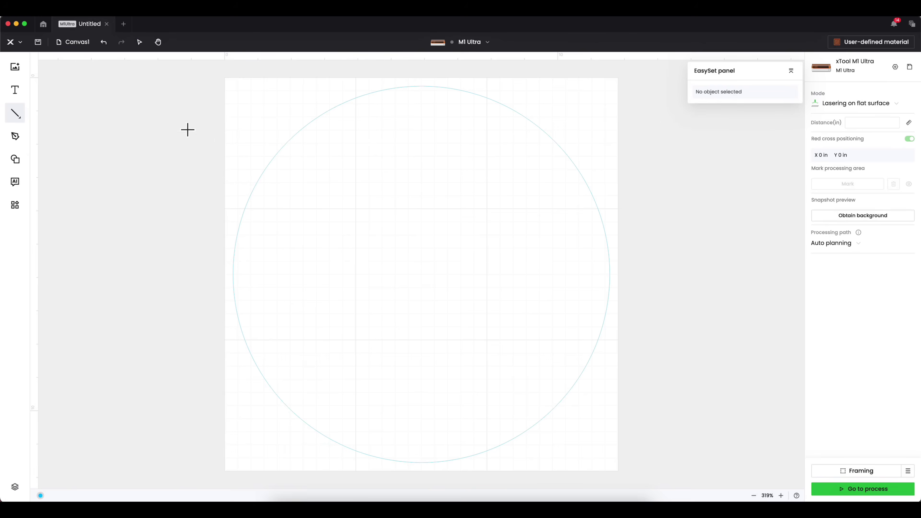
mouse_move(290, 140)
mouse_down()
mouse_move(503, 131)
mouse_move(553, 139)
mouse_move(540, 122)
mouse_move(547, 154)
mouse_move(585, 162)
mouse_move(574, 140)
mouse_move(562, 185)
mouse_move(542, 110)
mouse_move(545, 131)
mouse_move(530, 113)
mouse_move(537, 140)
mouse_move(572, 141)
mouse_move(555, 140)
mouse_move(562, 148)
mouse_up()
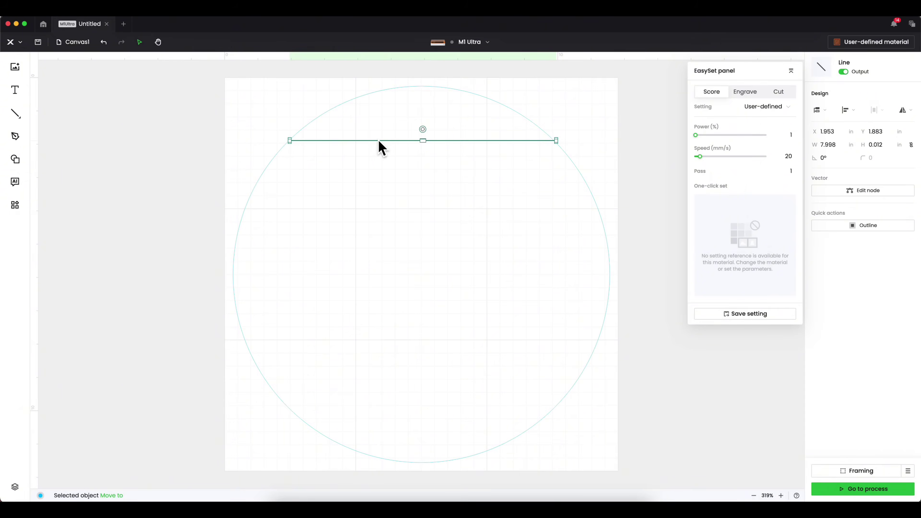
Step: Duplicate the horizontal line down the circle until seven lines are stacked inside it
drag(390, 140, 384, 350)
key(ctrl+v)
click(621, 401)
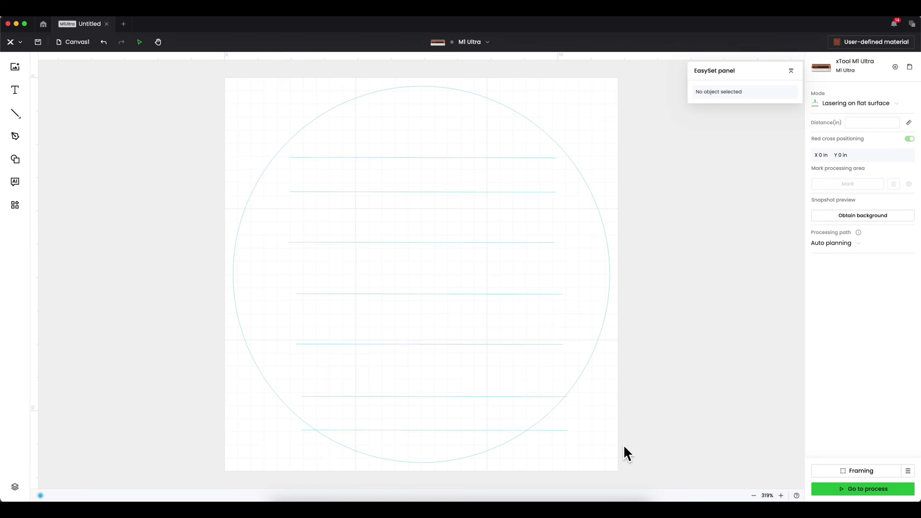
Step: Align the seven lines to their horizontal centre and distribute them vertically, leaving the circle out of the selection
drag(645, 459, 249, 120)
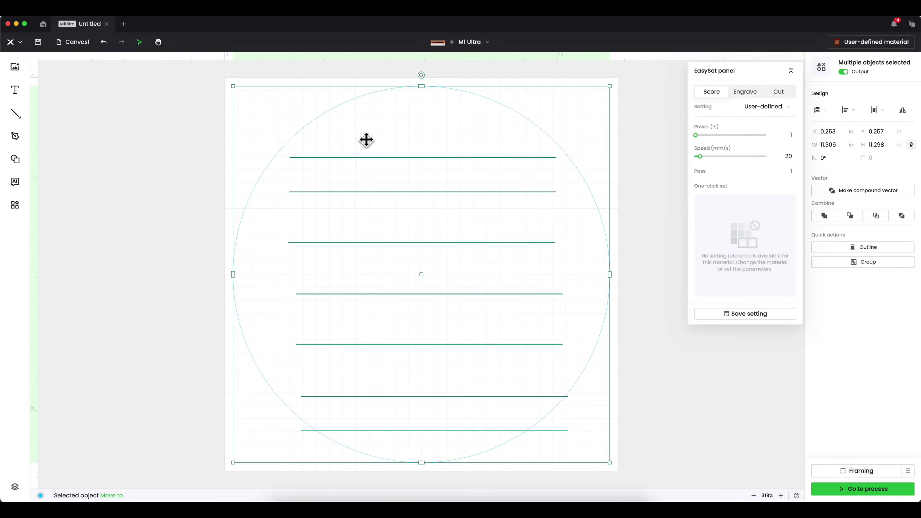
click(331, 118)
shift+click(327, 117)
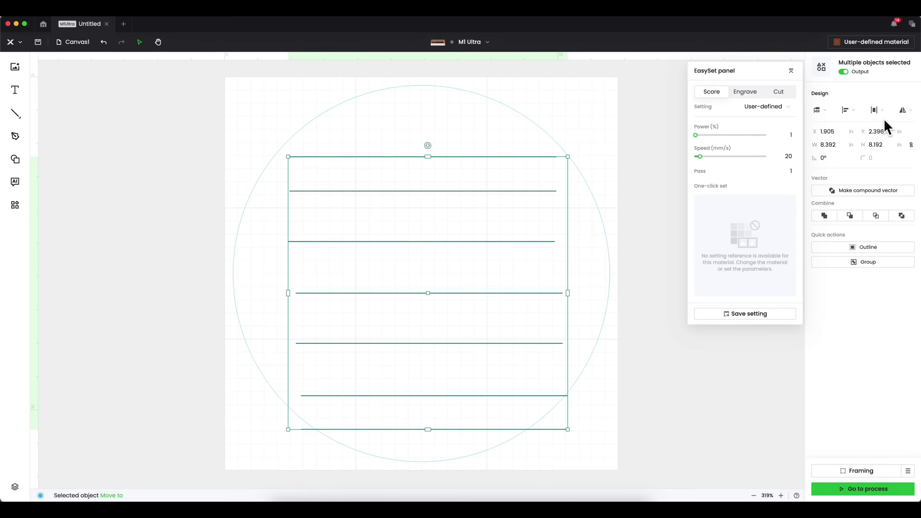
click(848, 113)
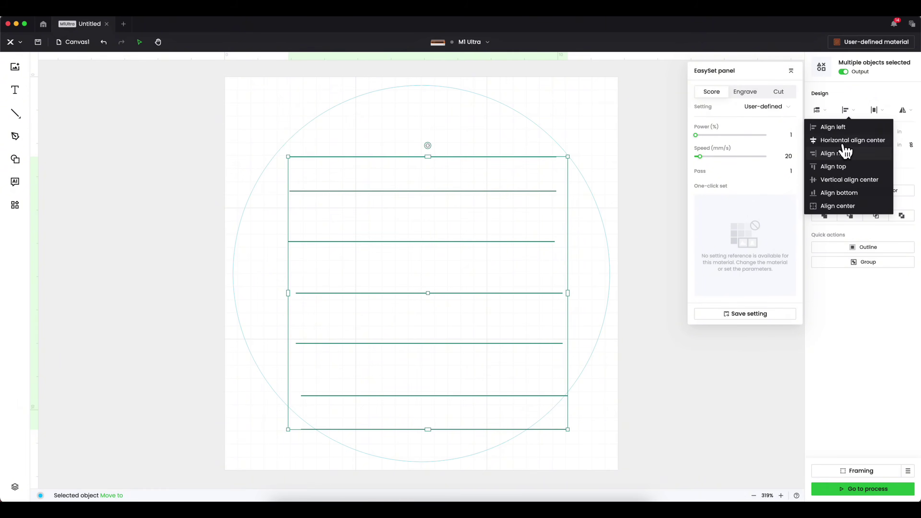
click(843, 141)
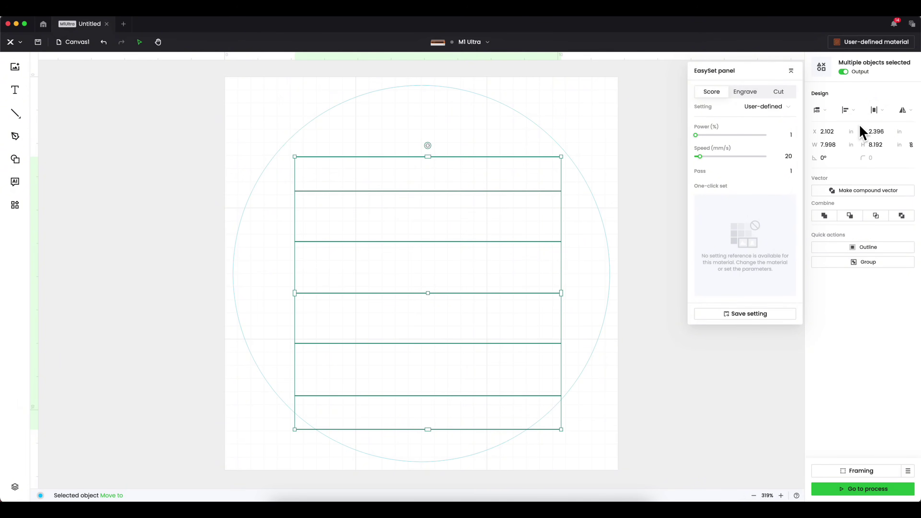
click(876, 113)
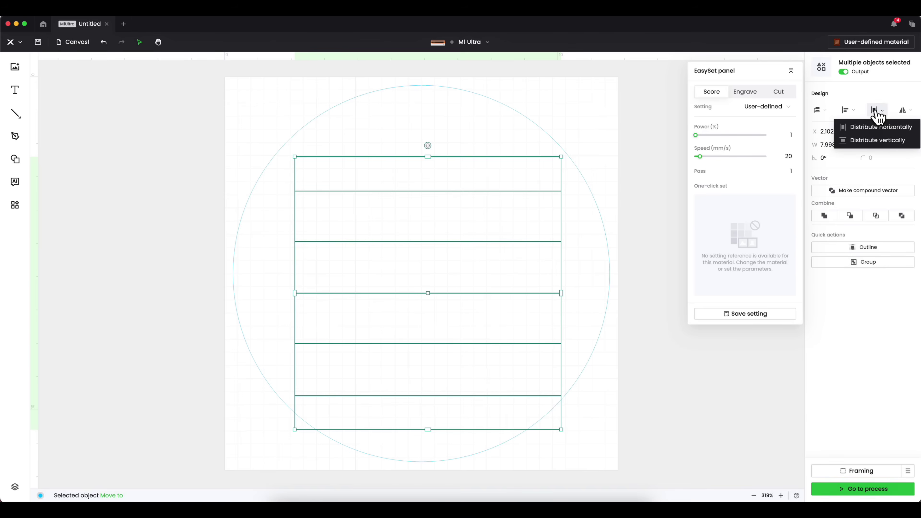
click(873, 141)
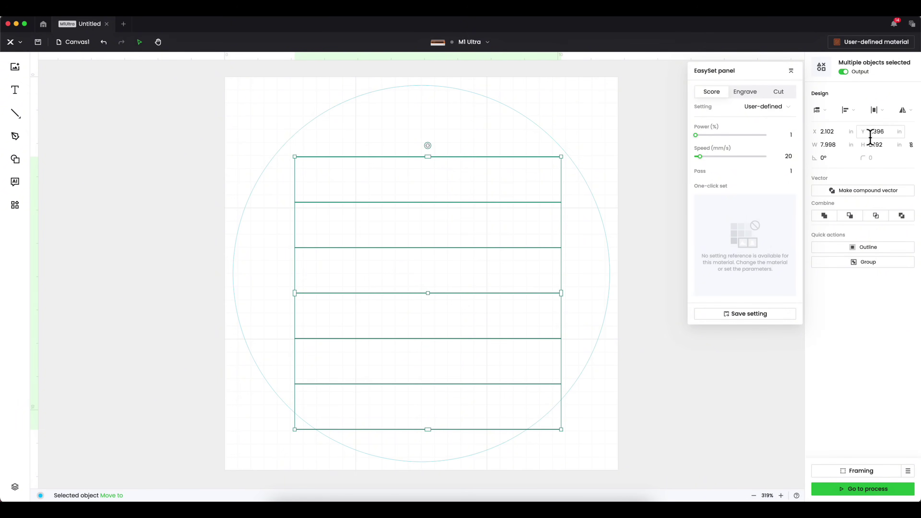
Step: Resize the seven horizontal lines so that both ends of each meet the circle's outline
click(526, 158)
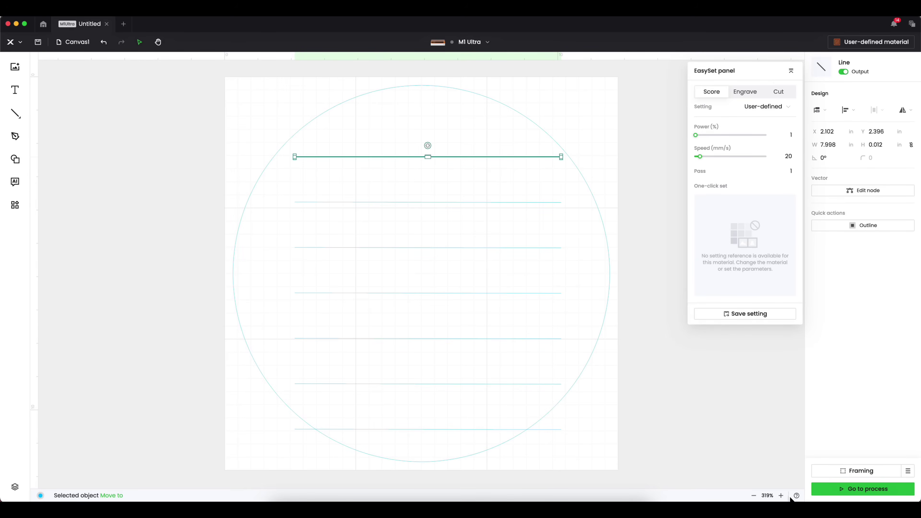
click(781, 496)
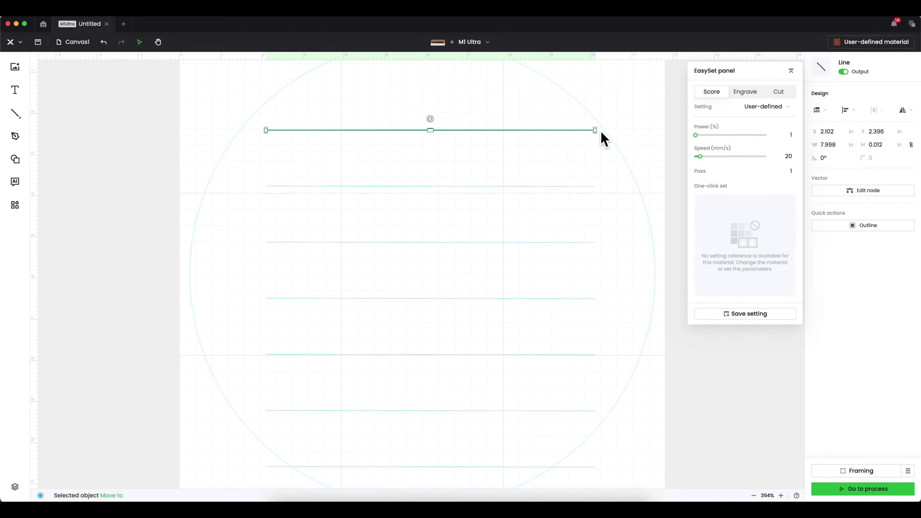
drag(602, 135, 611, 134)
click(667, 126)
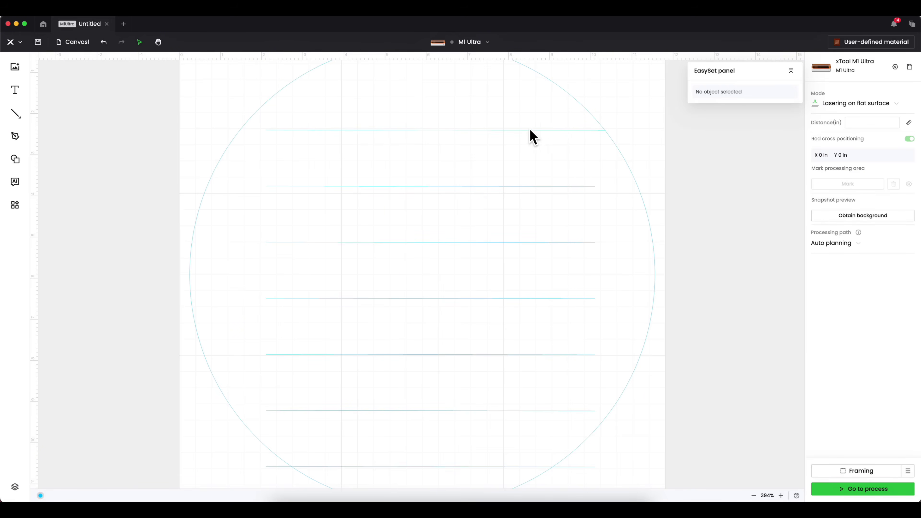
click(438, 131)
click(781, 495)
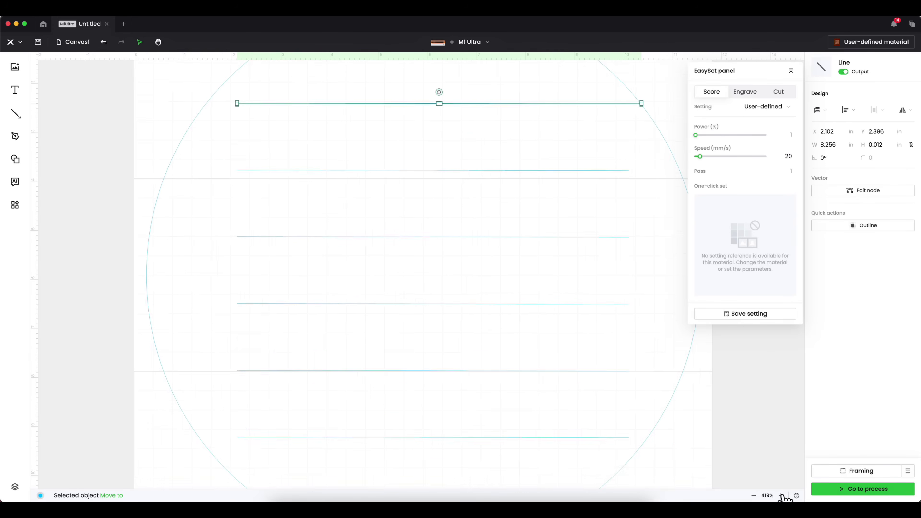
click(279, 191)
key(super+0)
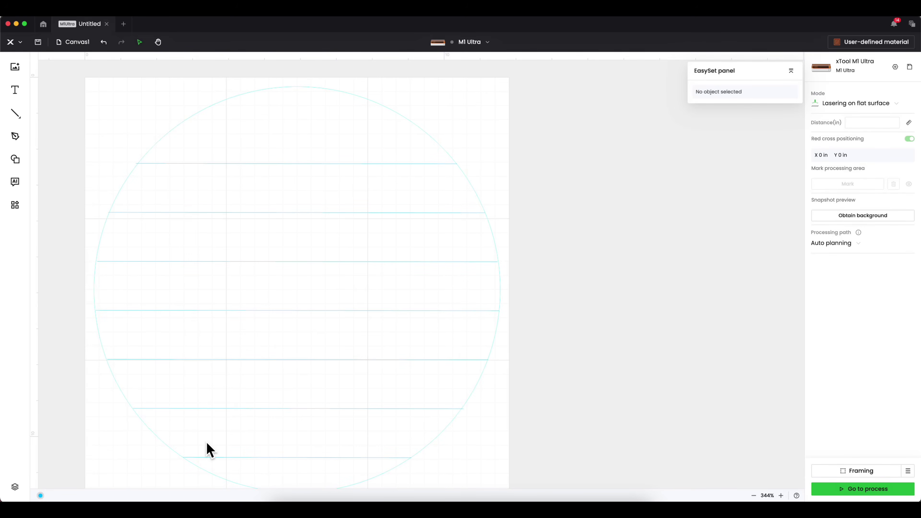
Step: Duplicate the fourth horizontal line from the top and set the copy's rotation to 90°
click(275, 314)
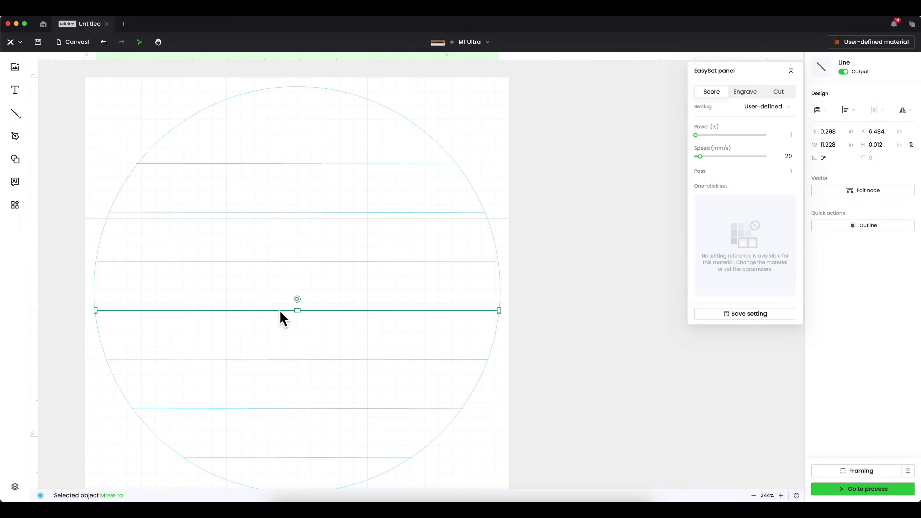
drag(279, 311, 282, 323)
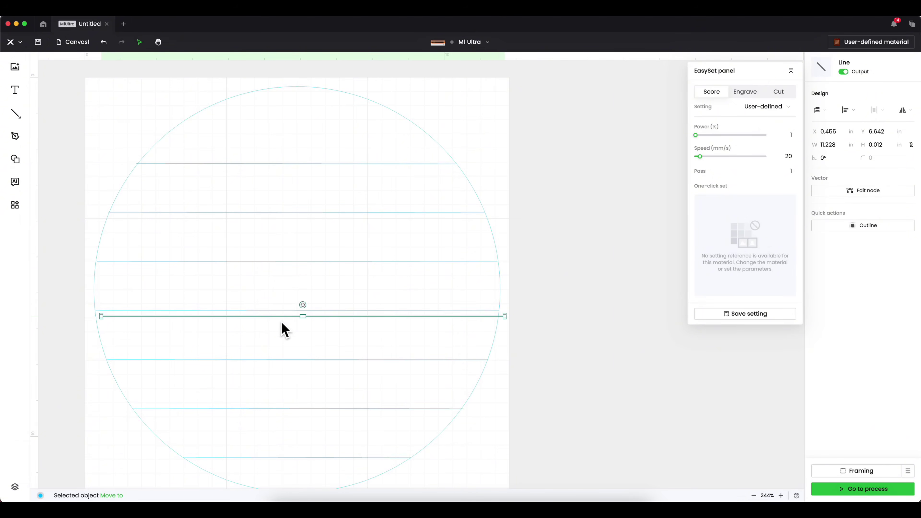
right_click(282, 319)
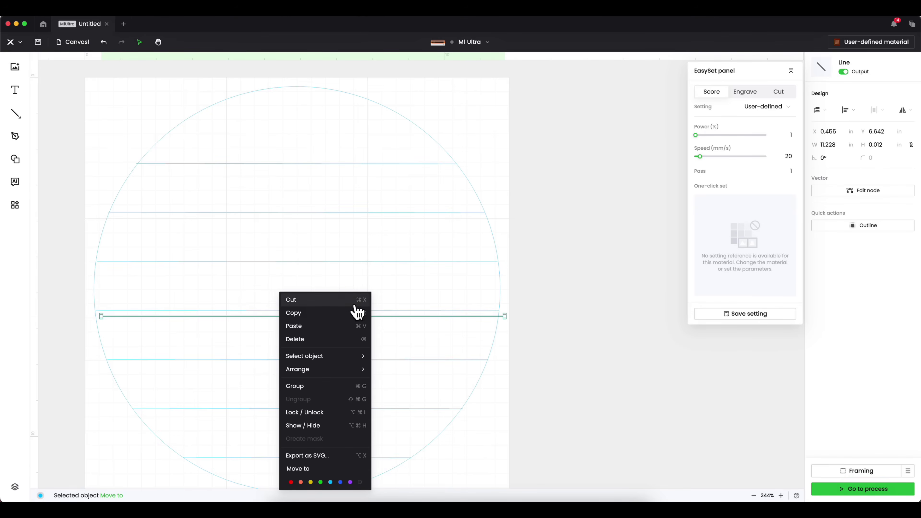
click(432, 328)
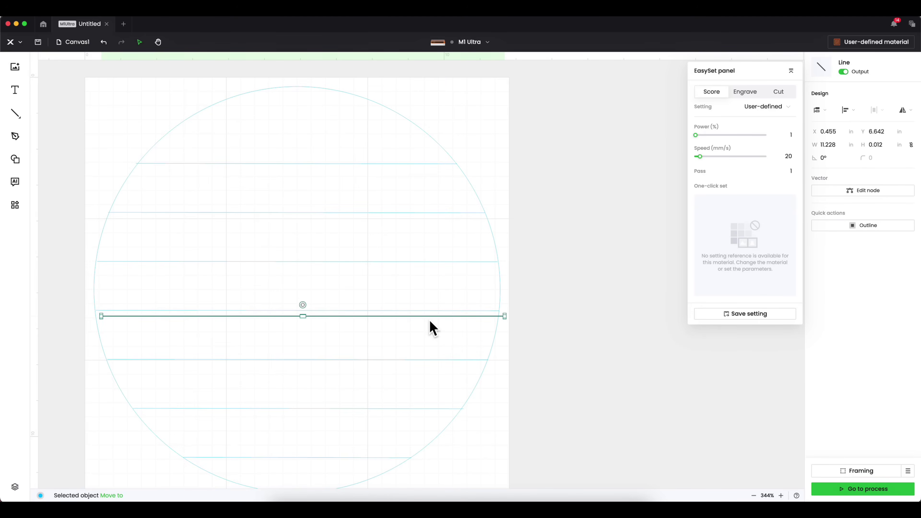
click(824, 160)
drag(821, 159, 878, 156)
text(90)
key(Return)
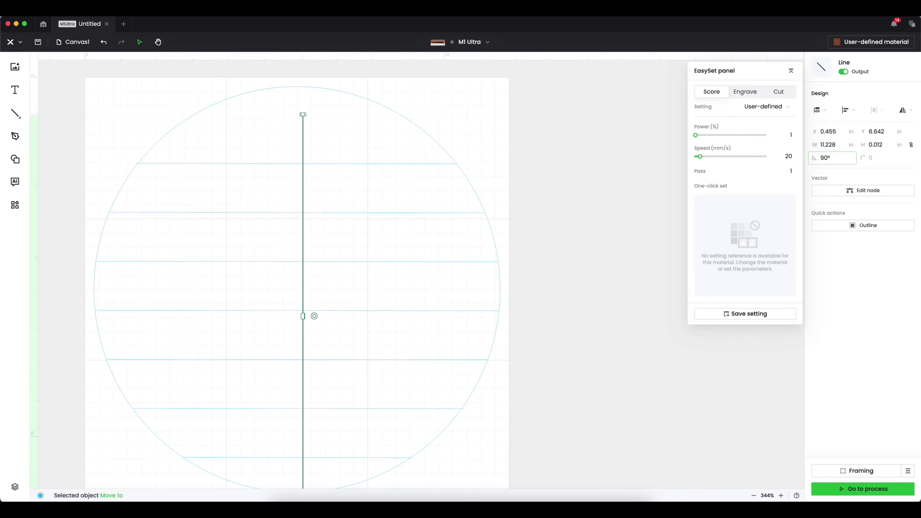
Step: Move the vertical line to the lowest line's left end and shorten both its ends to the circle's outline
drag(306, 242, 191, 227)
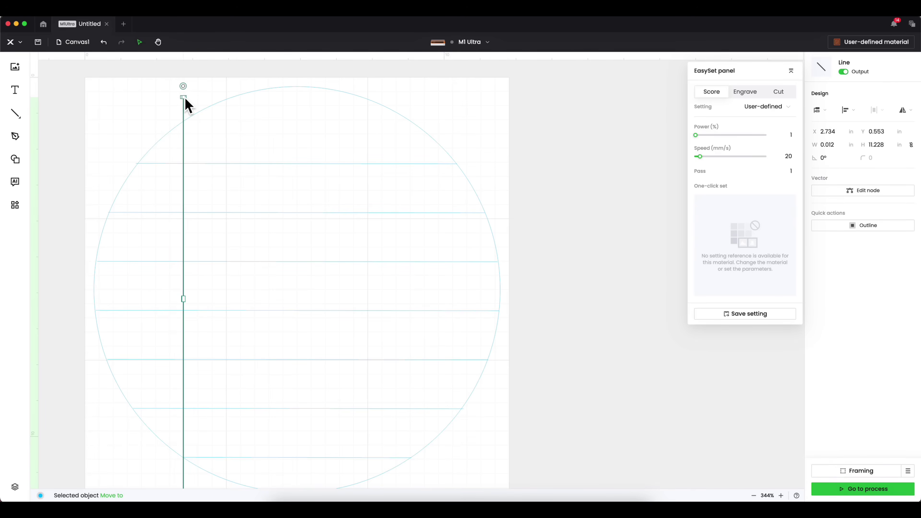
drag(191, 102, 195, 124)
scroll(163, 284, down, 5)
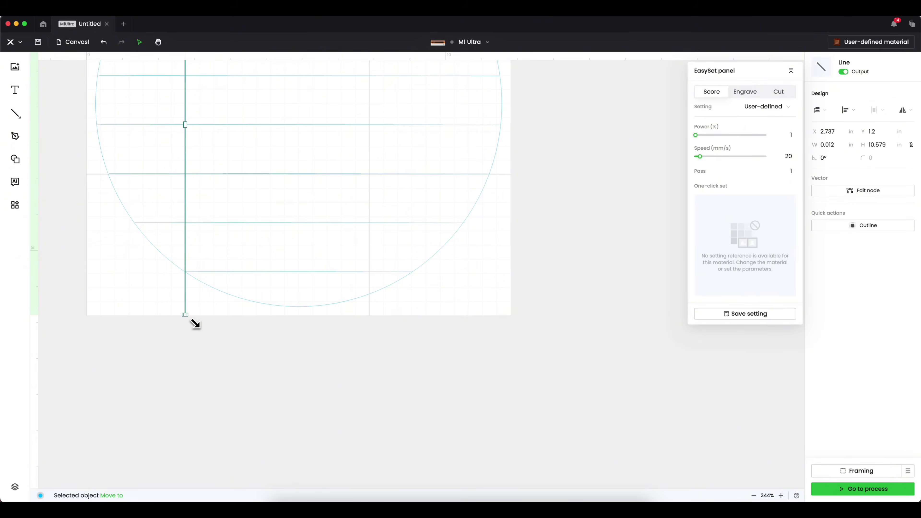
drag(188, 322, 193, 283)
click(154, 323)
scroll(154, 323, up, 5)
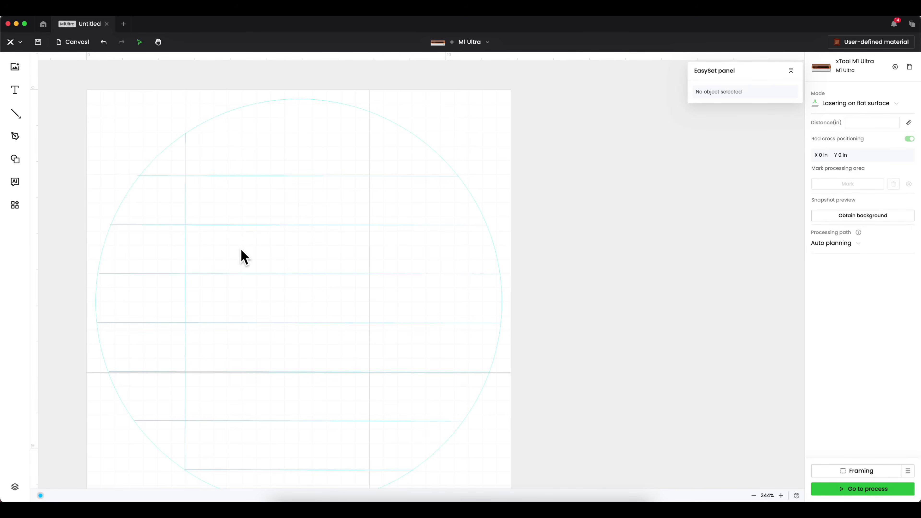
Step: Duplicate the large circle and shrink the copy to about 0.6 in across, moving it near the circle's lower left
click(421, 136)
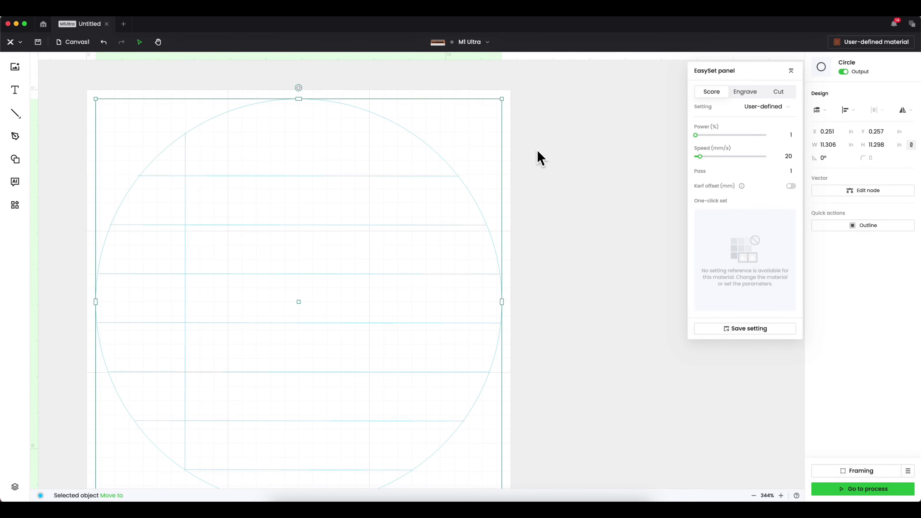
key(super+d)
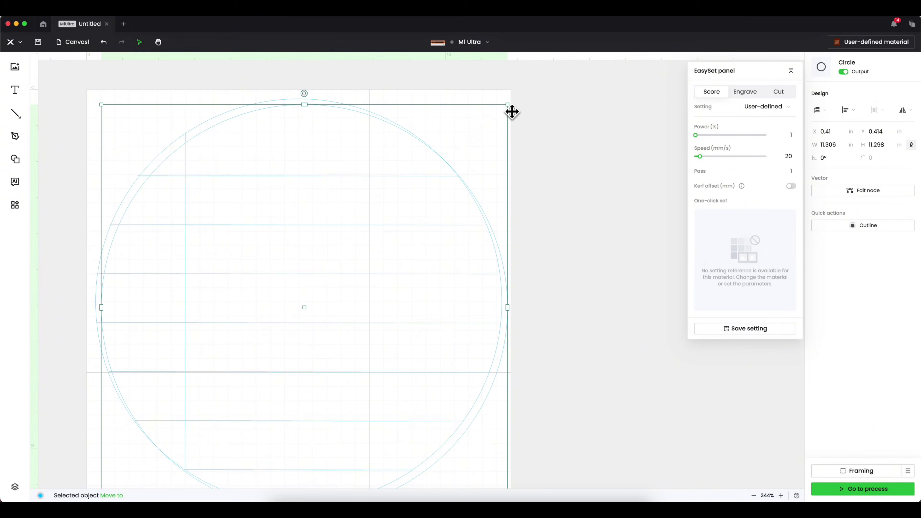
click(480, 120)
drag(482, 127, 96, 495)
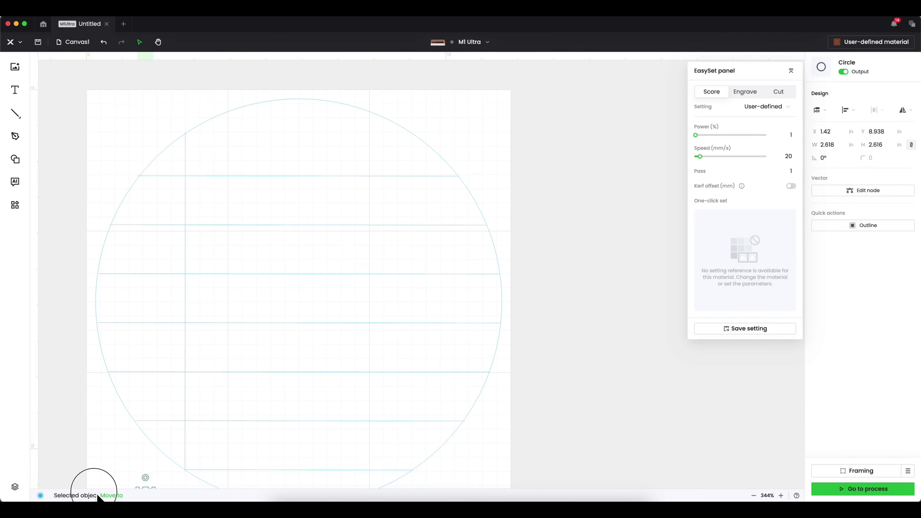
click(105, 450)
scroll(130, 446, down, 2)
drag(157, 434, 82, 354)
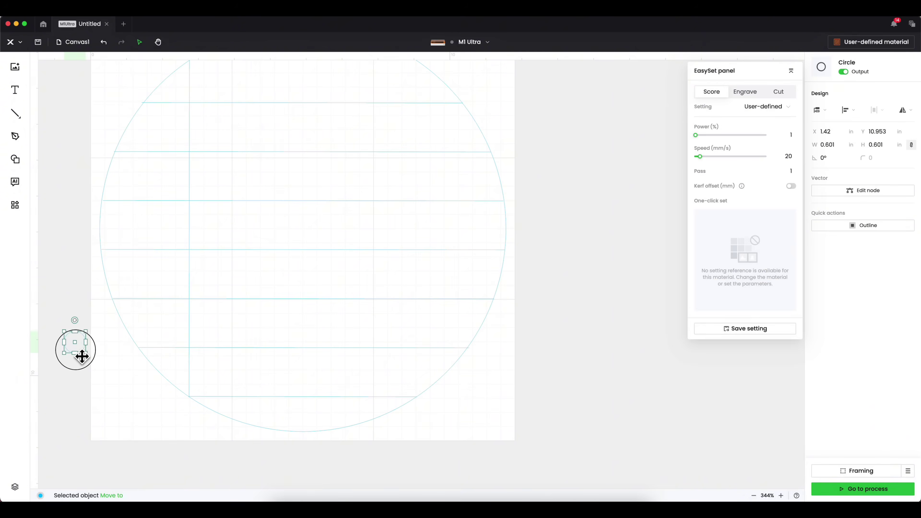
Step: Reduce the small circle to about 0.37 in and place two copies left of the vertical line, below the first and fifth horizontal lines
scroll(64, 364, up, 2)
drag(73, 392, 167, 224)
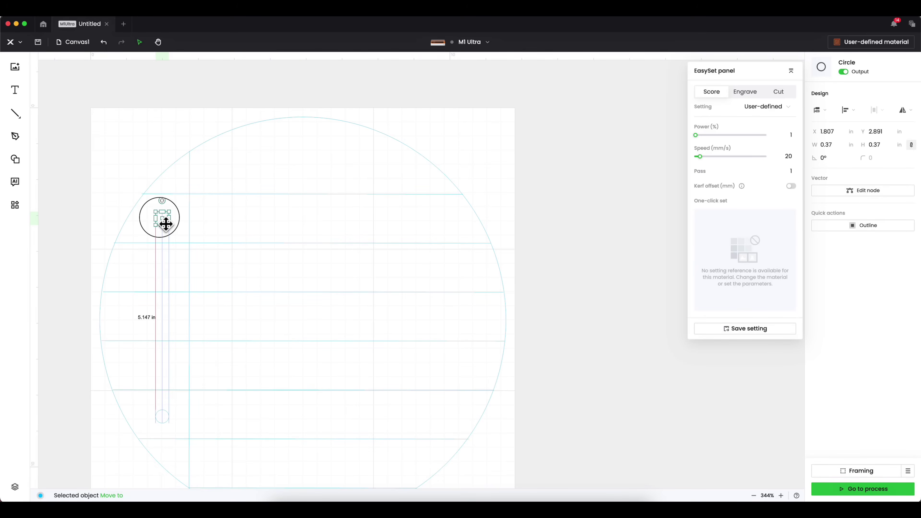
drag(166, 223, 167, 223)
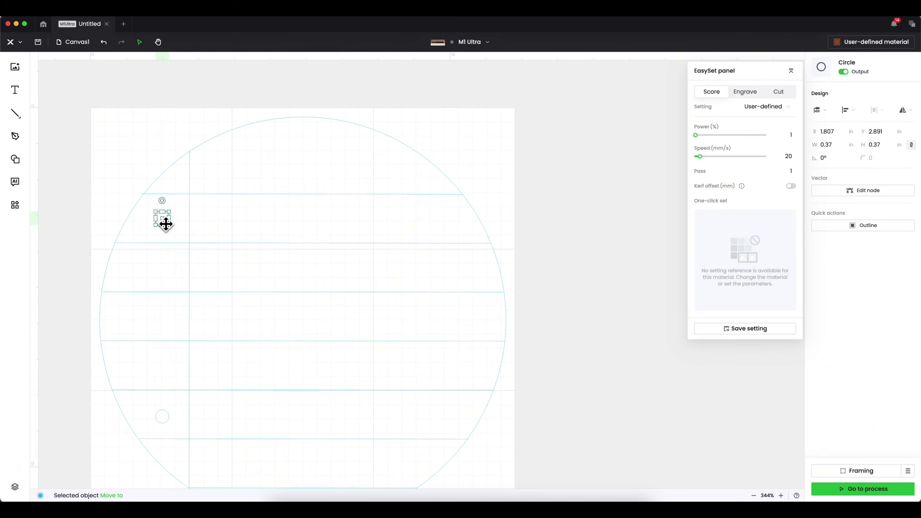
click(62, 217)
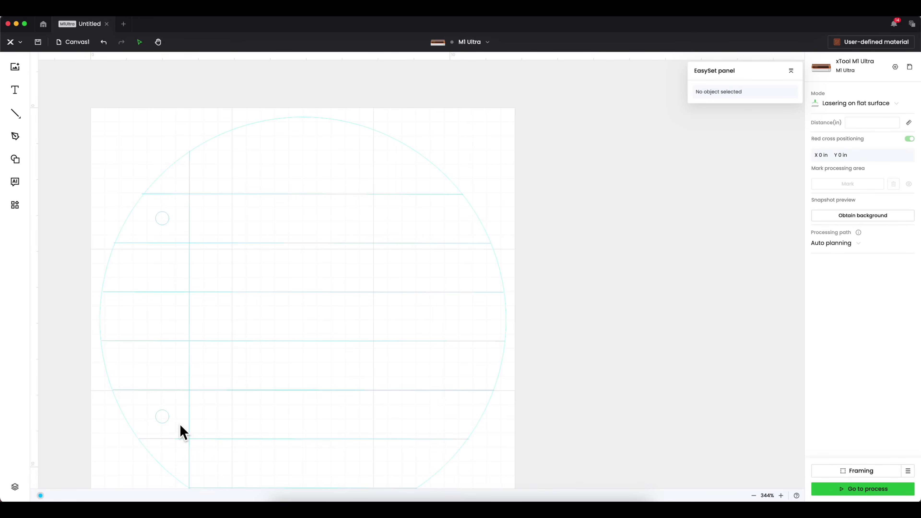
Step: Add the text "First" near the second horizontal line inside the large circle
click(159, 219)
click(339, 339)
scroll(339, 340, down, 2)
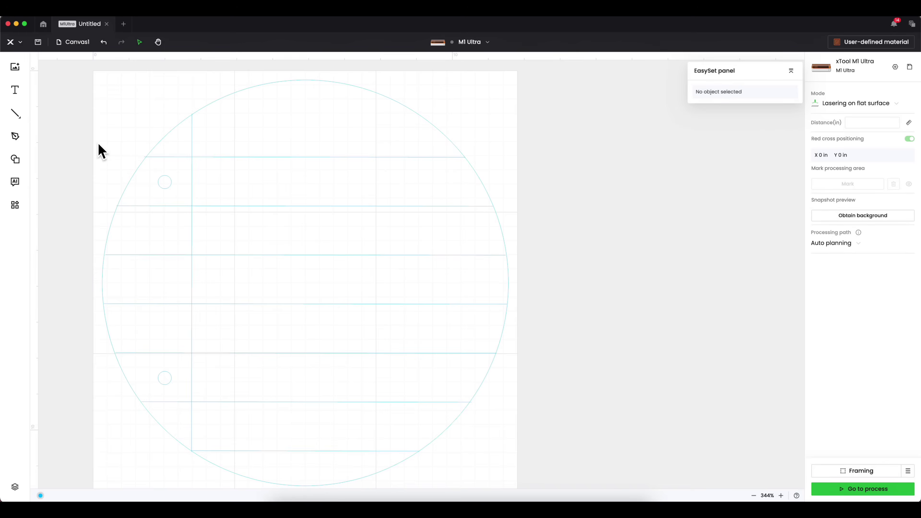
click(17, 96)
click(267, 199)
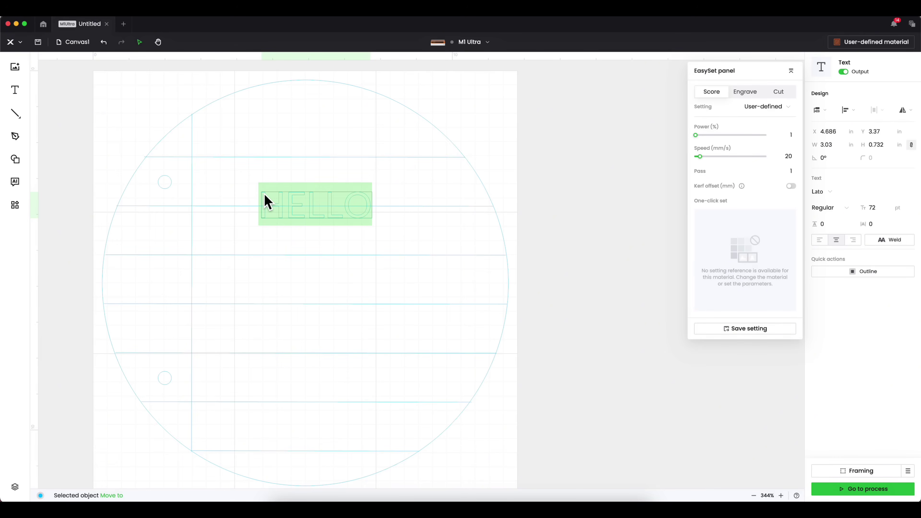
text(First)
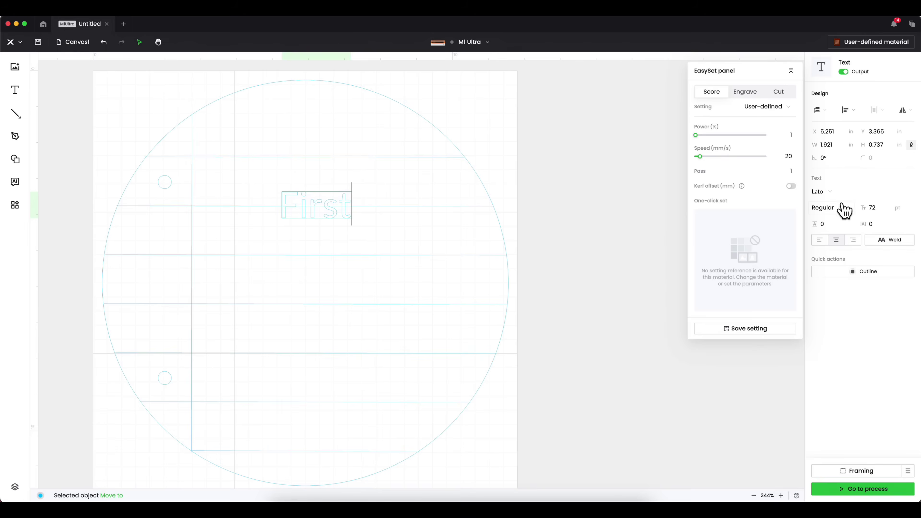
Step: Set the text's font to BFC Birthday Party and enlarge it to about 3.5 in wide, placed between the first and second horizontal lines
click(827, 198)
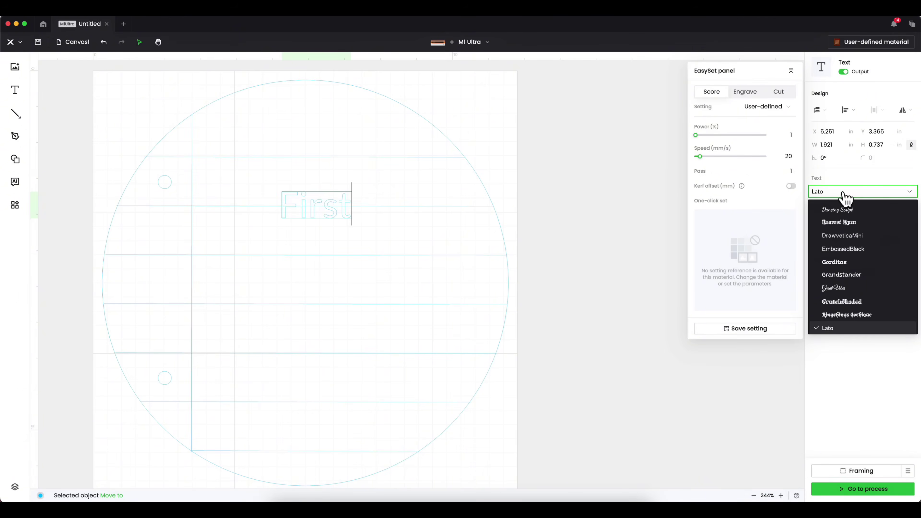
click(841, 210)
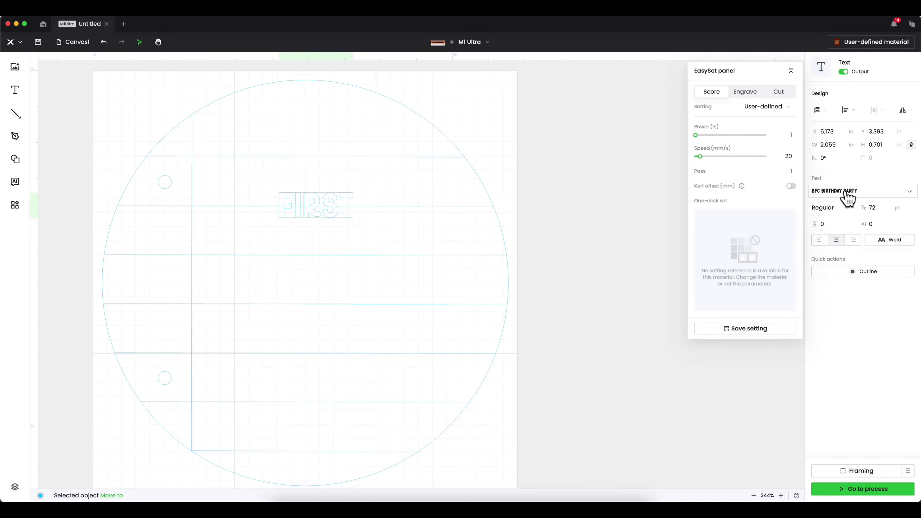
click(582, 200)
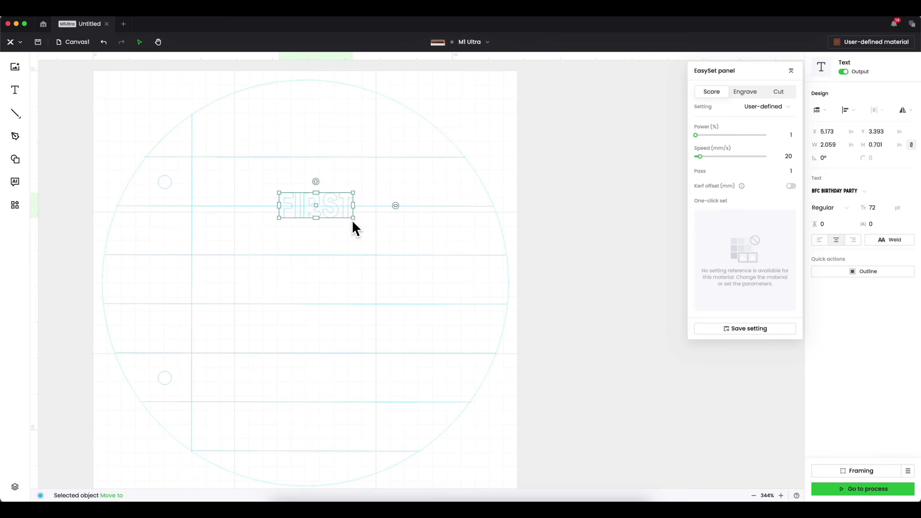
drag(353, 219, 372, 191)
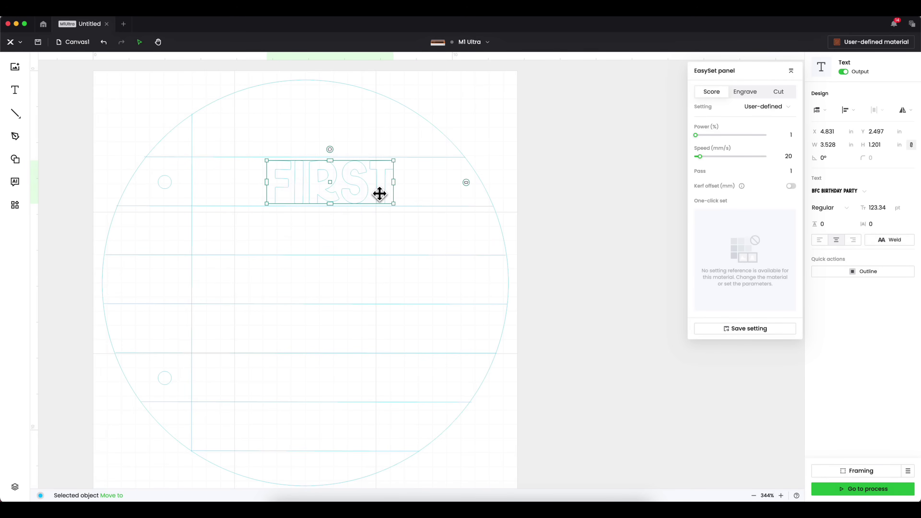
Step: Duplicate FIRST between the second and third horizontal lines and change the copy's text to DAY
drag(375, 192, 359, 236)
double_click(351, 236)
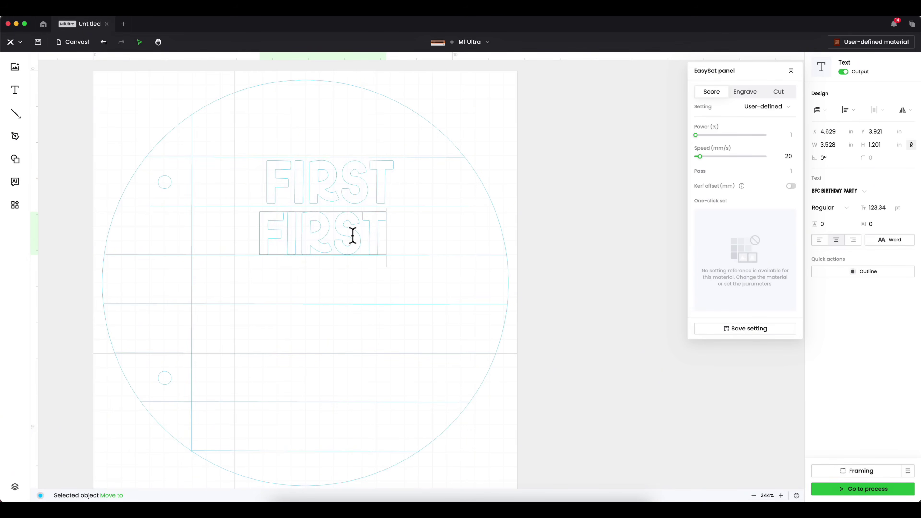
key(ctrl+a)
text(DAY)
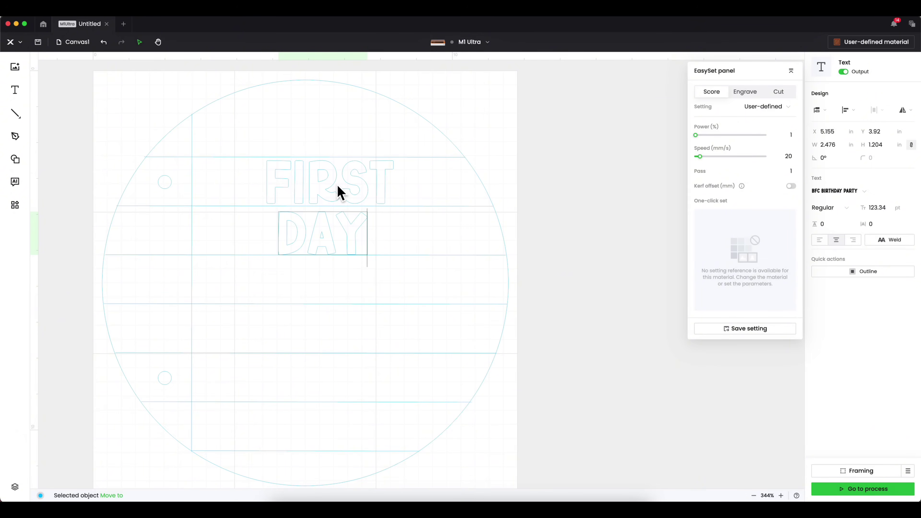
key(Escape)
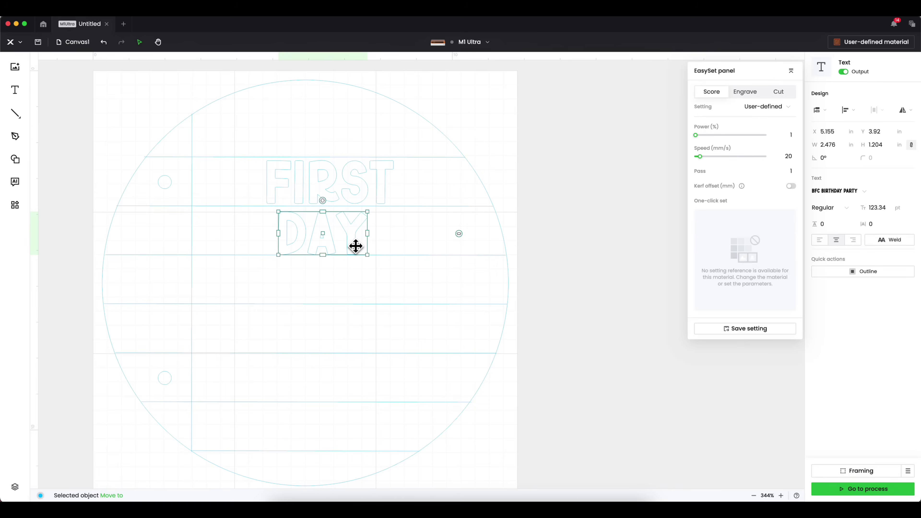
Step: Duplicate DAY between the third and fourth horizontal lines and change the copy's text to OF
drag(357, 246, 339, 288)
key(super+a)
double_click(339, 288)
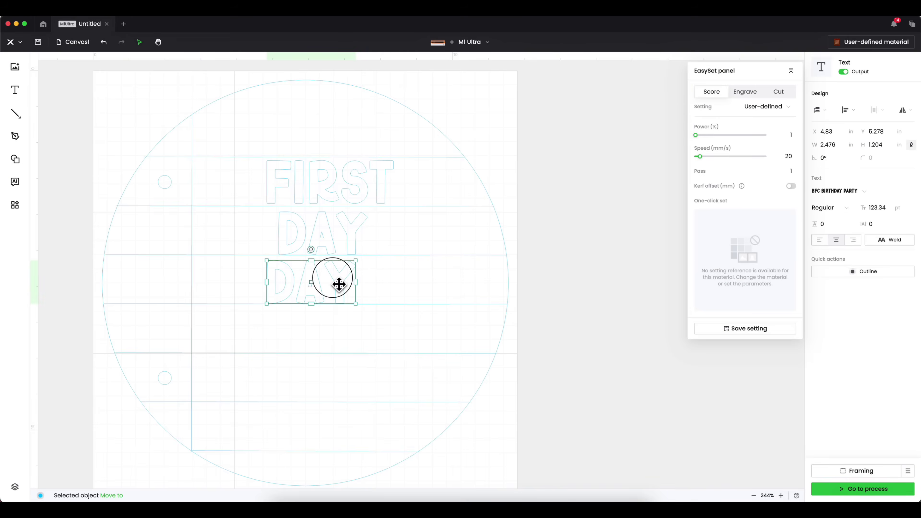
key(super+a)
text(OF)
Step: Duplicate OF below as SCHOOL, and enlarge and arrange the words in three rows reading FIRST DAY, OF and SCHOOL
drag(321, 295, 321, 341)
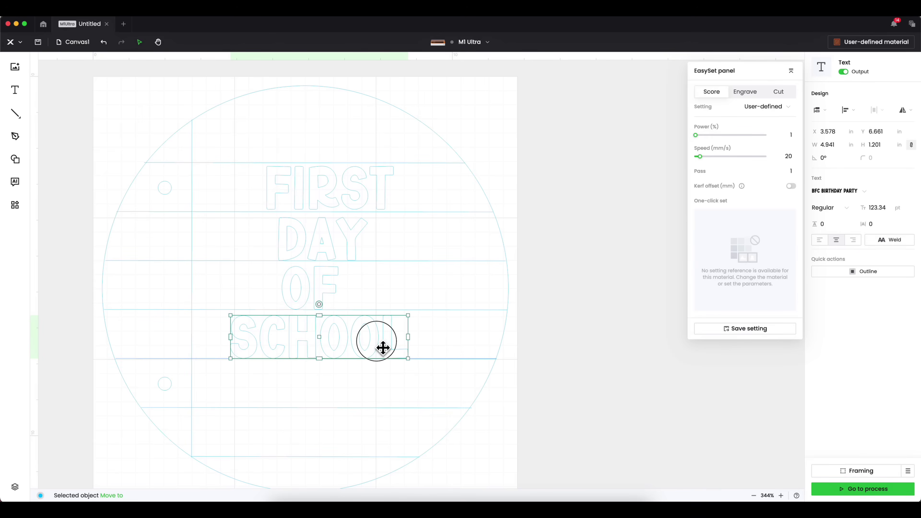
drag(383, 348, 383, 445)
drag(296, 295, 304, 338)
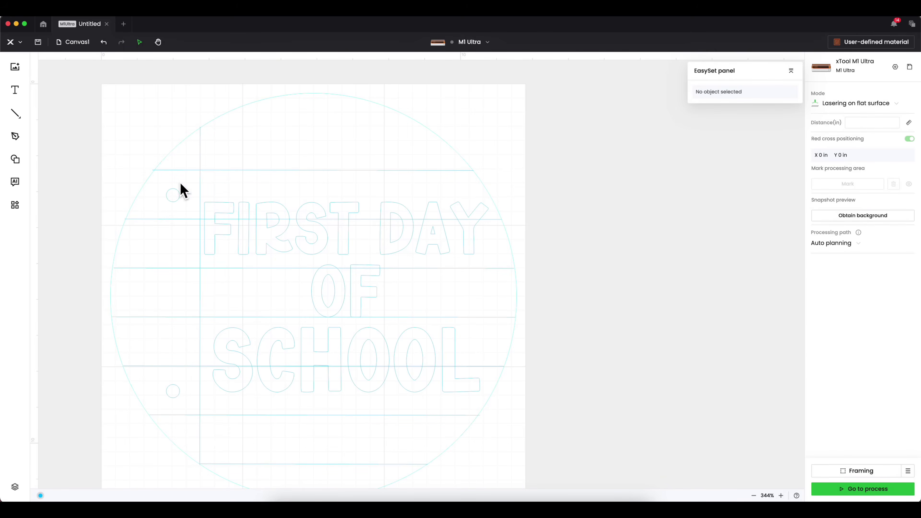
Step: Unite the two small circles and subtract them from the large circle
click(180, 204)
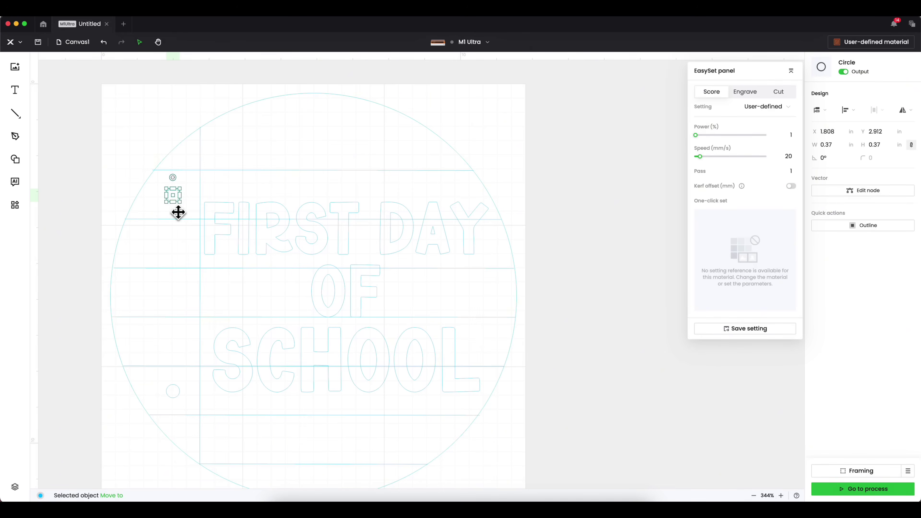
shift+click(179, 399)
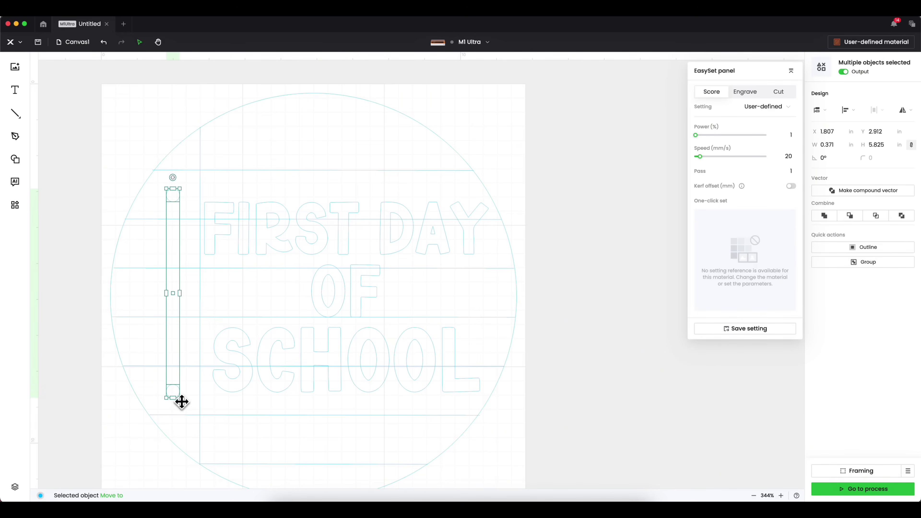
click(823, 217)
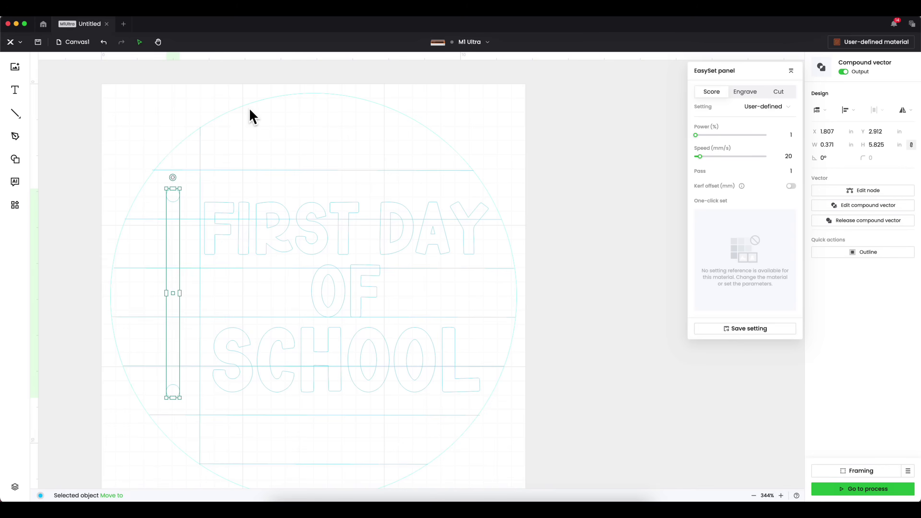
key(super+a)
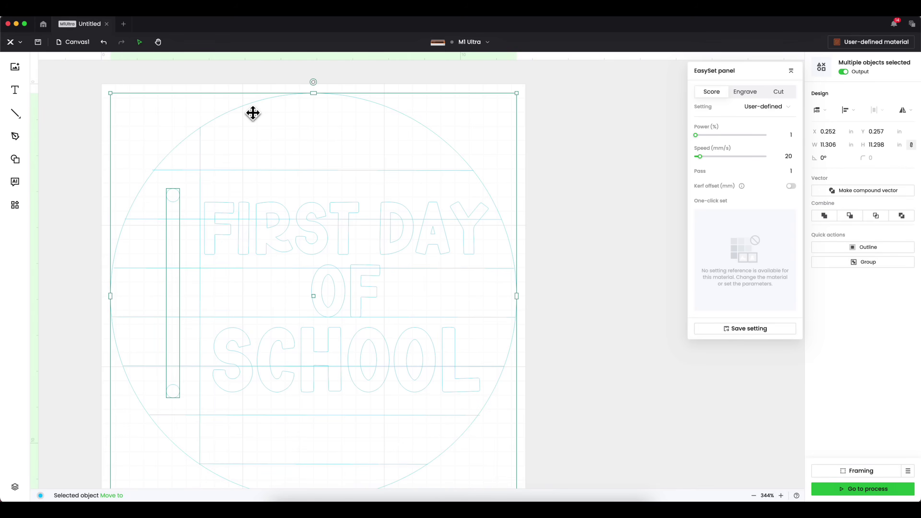
click(850, 216)
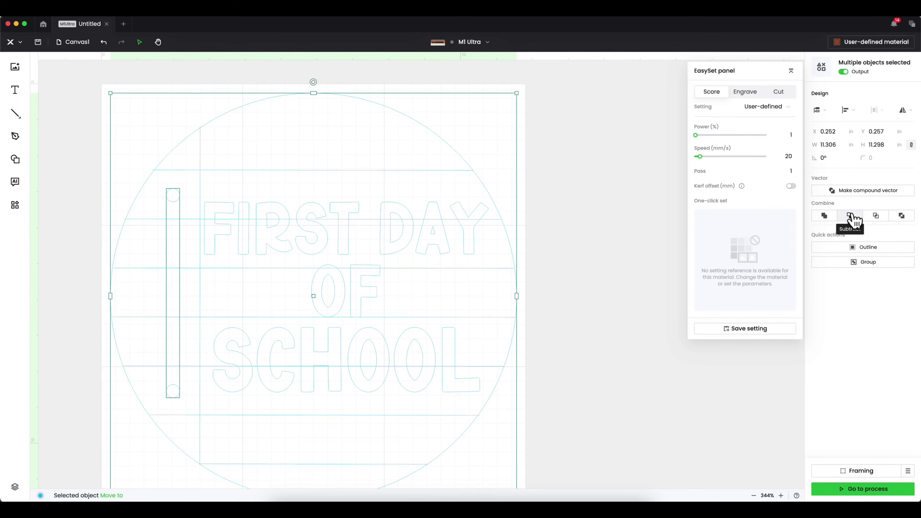
click(639, 232)
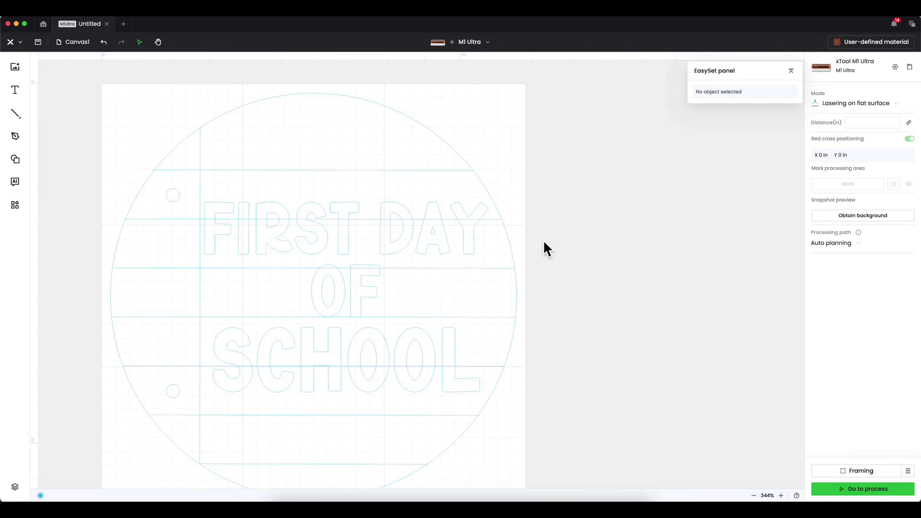
Step: Select FIRST, DAY, OF and SCHOOL together and unite them into one shape
click(484, 253)
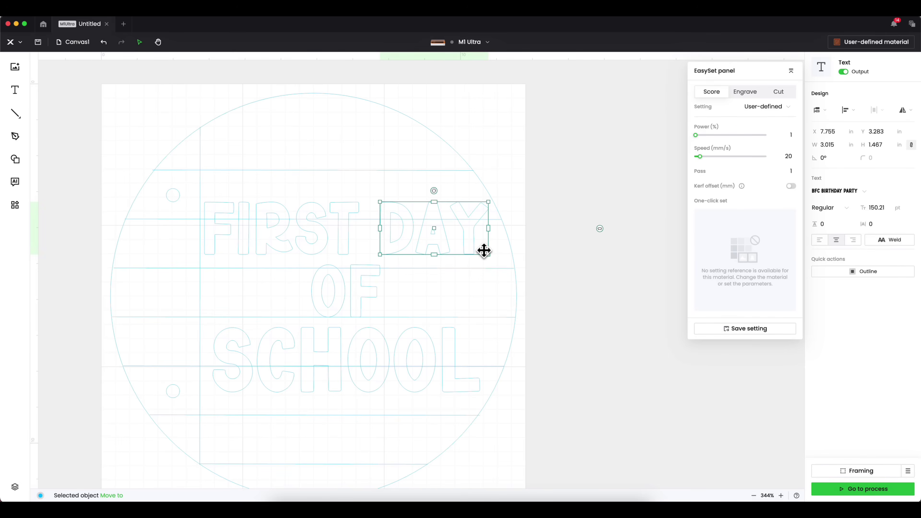
shift+click(344, 249)
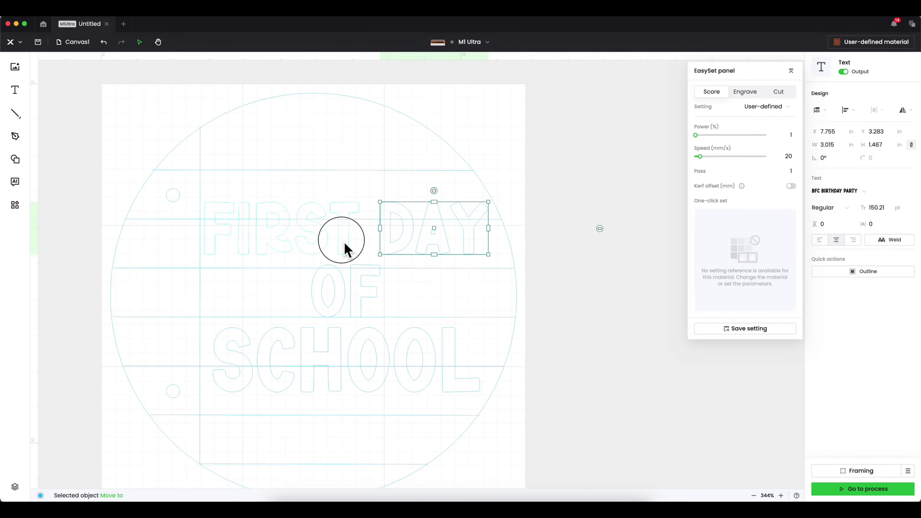
shift+click(345, 285)
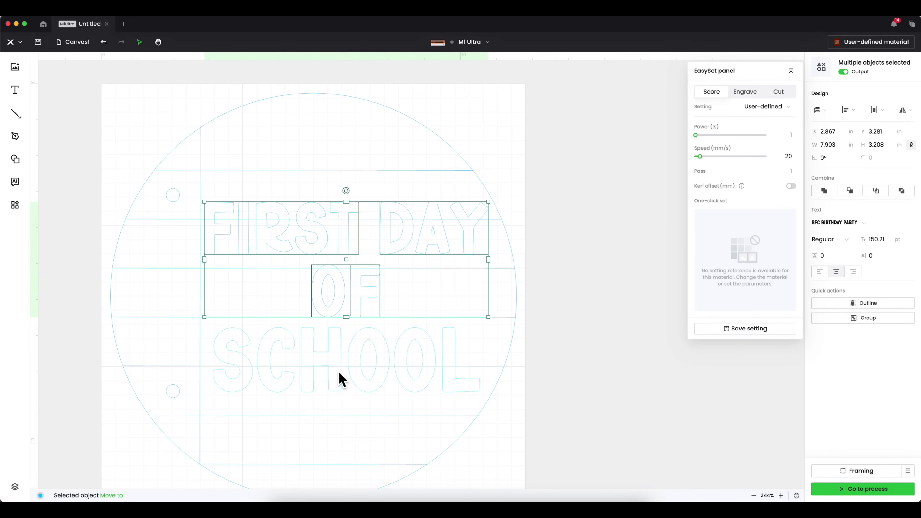
shift+click(346, 360)
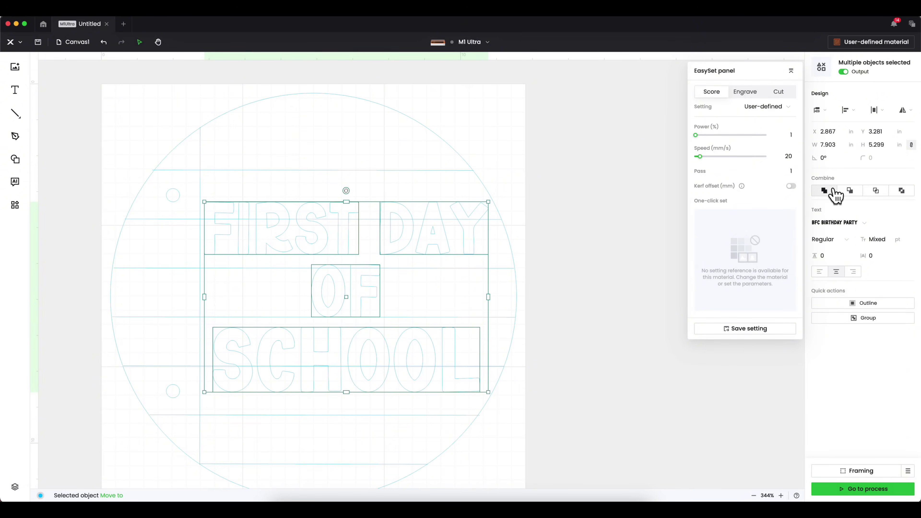
click(837, 196)
click(617, 268)
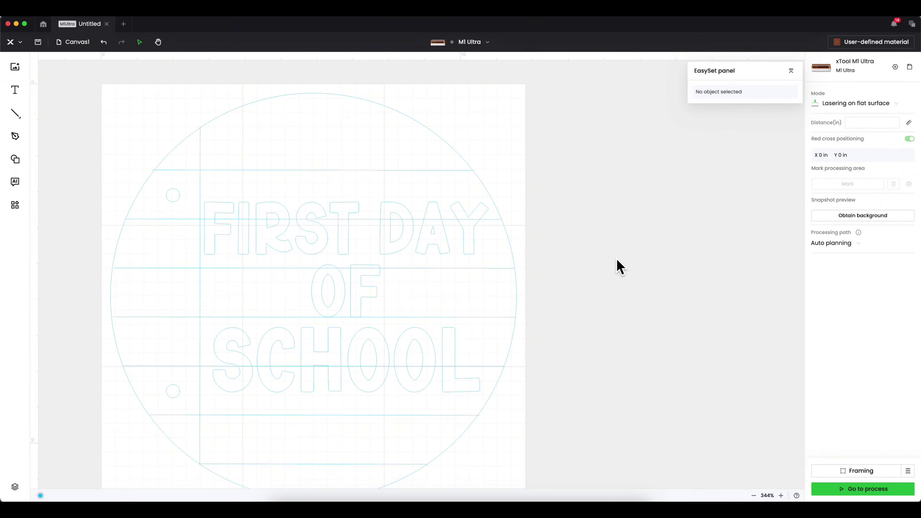
Step: Export the design as an SVG named "first day of school sign" into the tutorial svgs folder
scroll(598, 261, down, 1)
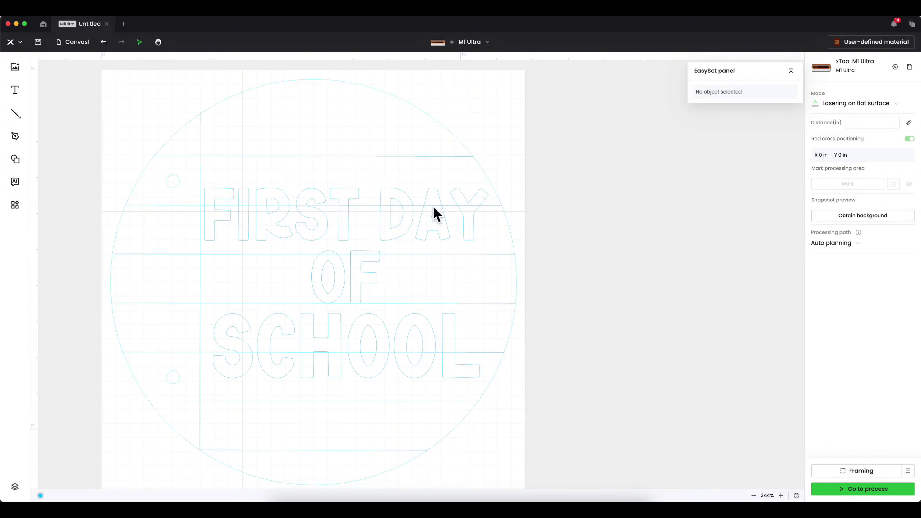
click(21, 43)
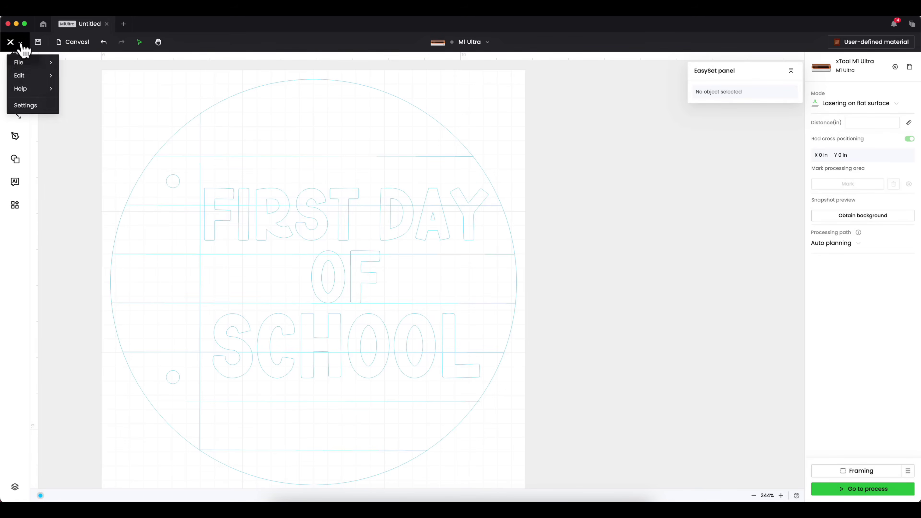
mouse_move(17, 65)
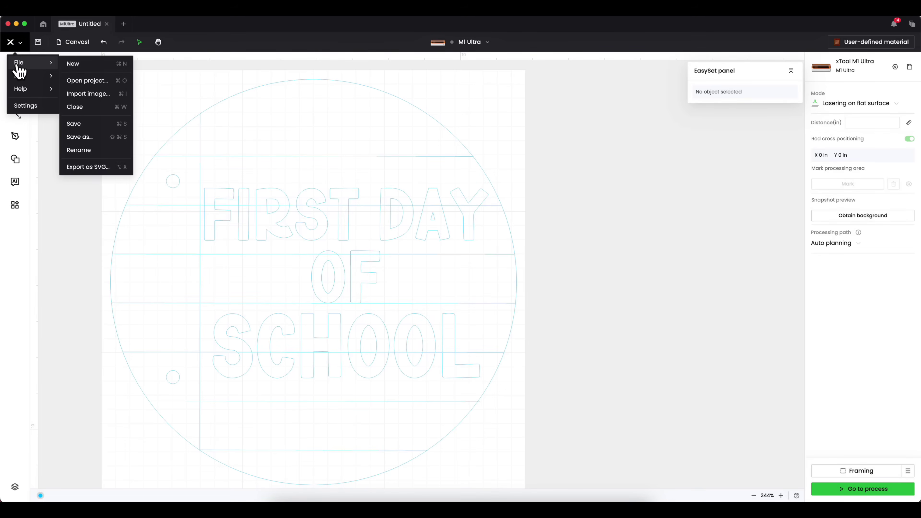
click(94, 168)
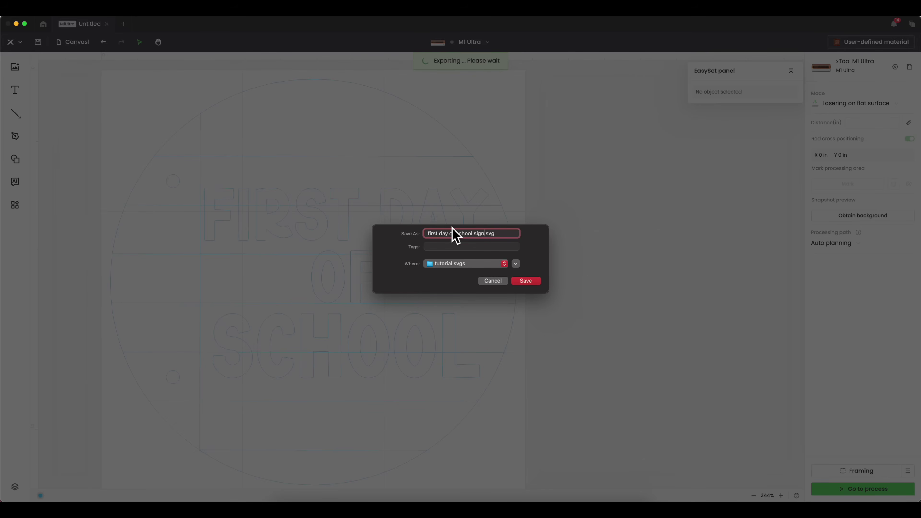
click(529, 285)
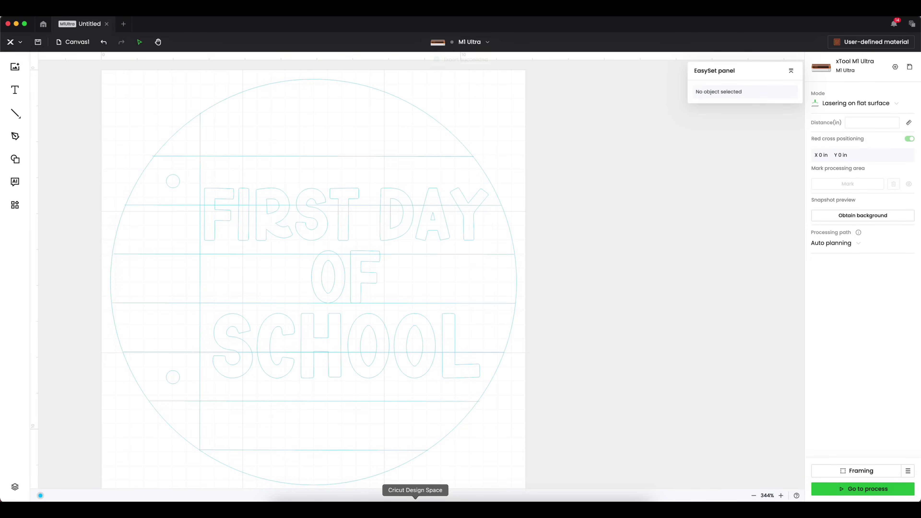
Step: Switch to Cricut Design Space, start a new project and load "first day of school sign.svg" as an image upload
click(415, 508)
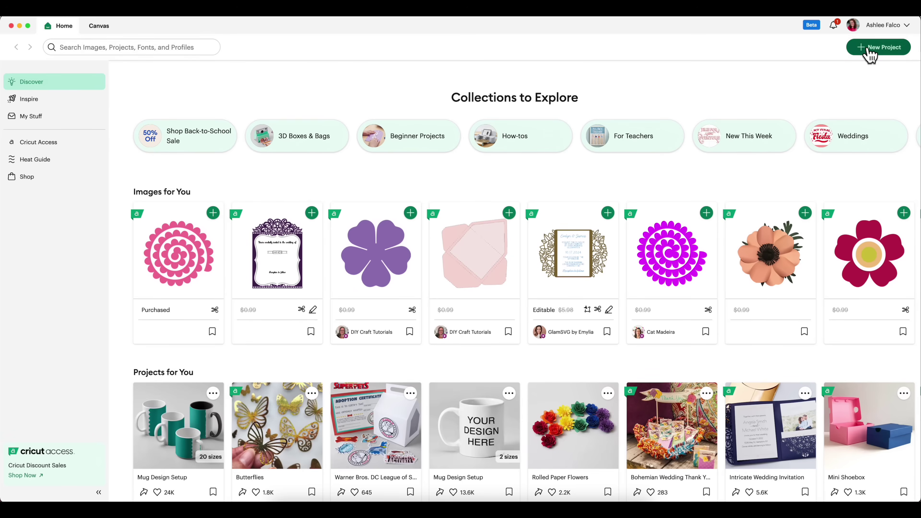
click(869, 50)
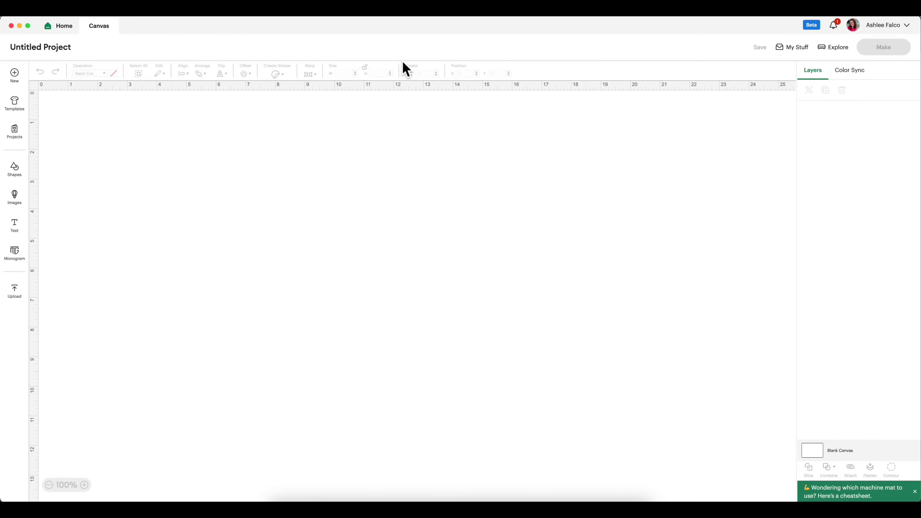
click(14, 292)
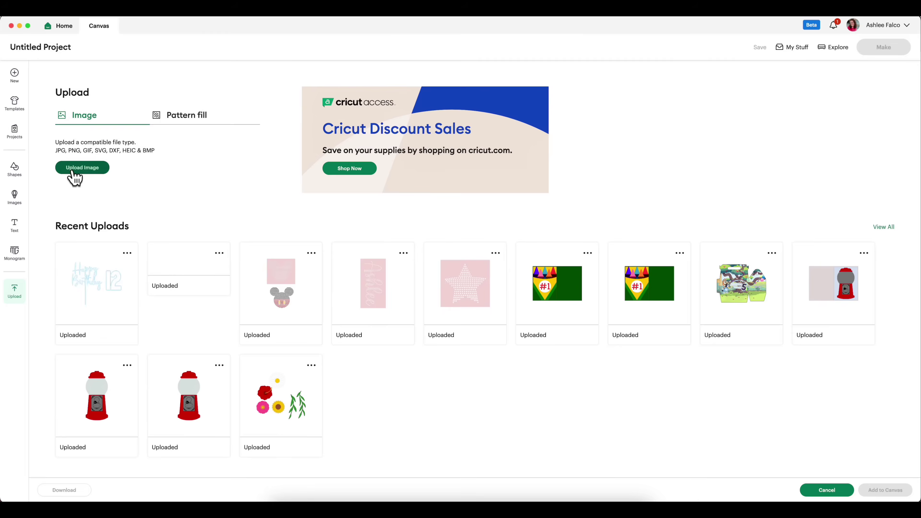
click(78, 168)
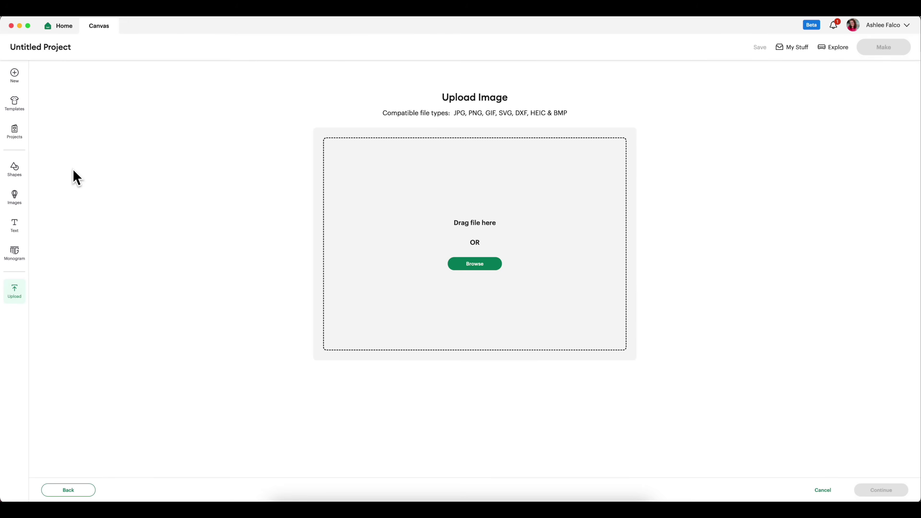
click(475, 264)
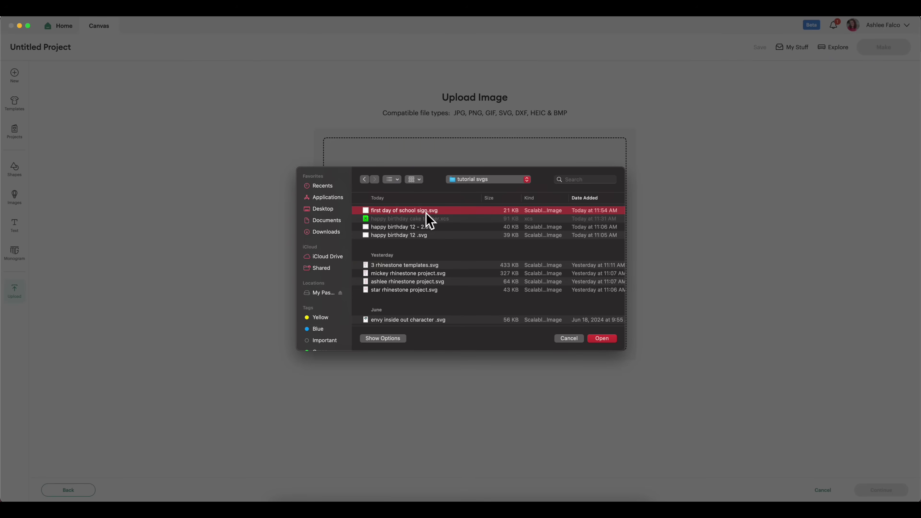
double_click(426, 211)
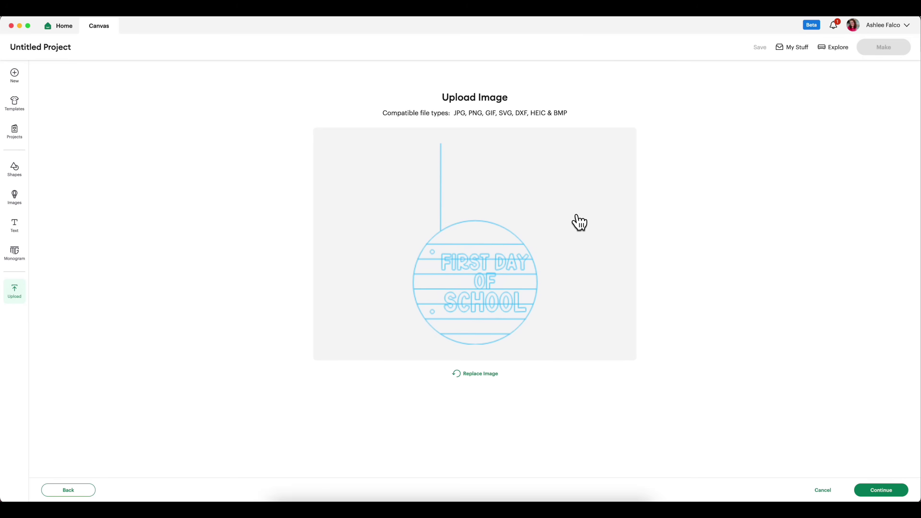
Step: Finish the image upload, add the first day of school sign to the canvas and ungroup it
click(879, 490)
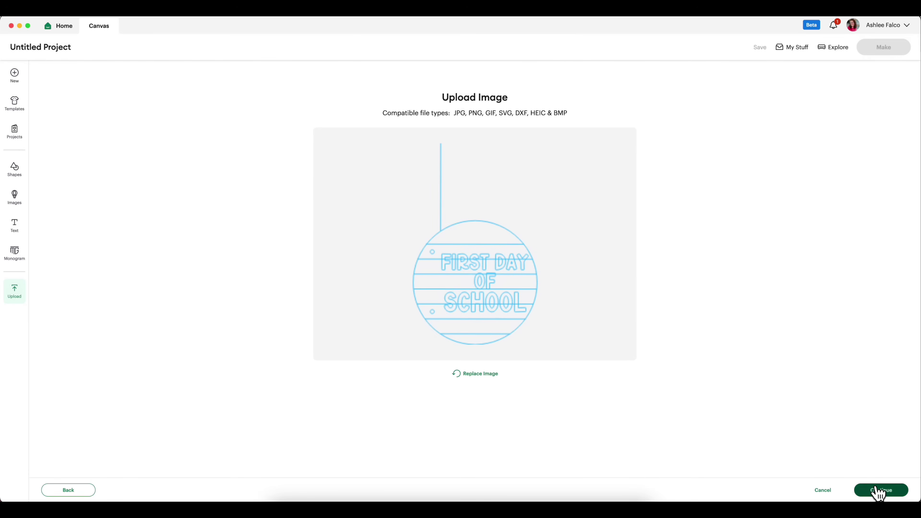
click(892, 493)
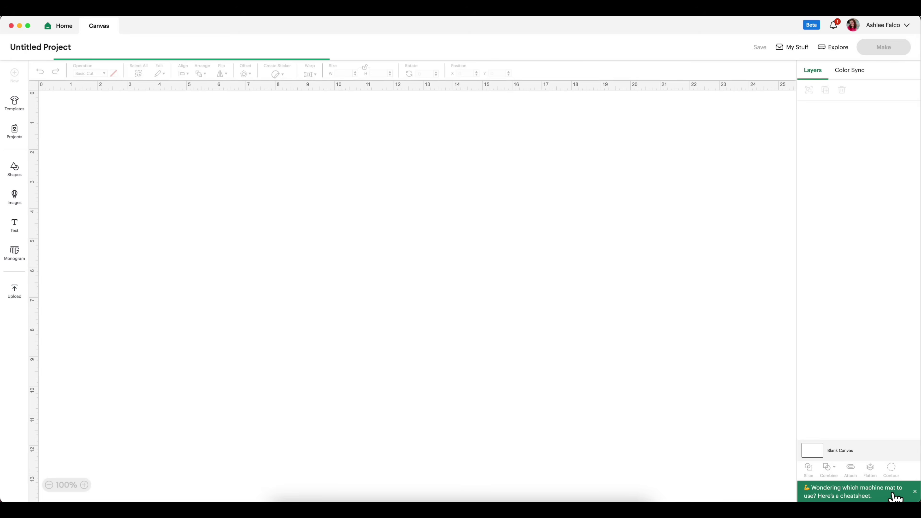
right_click(342, 295)
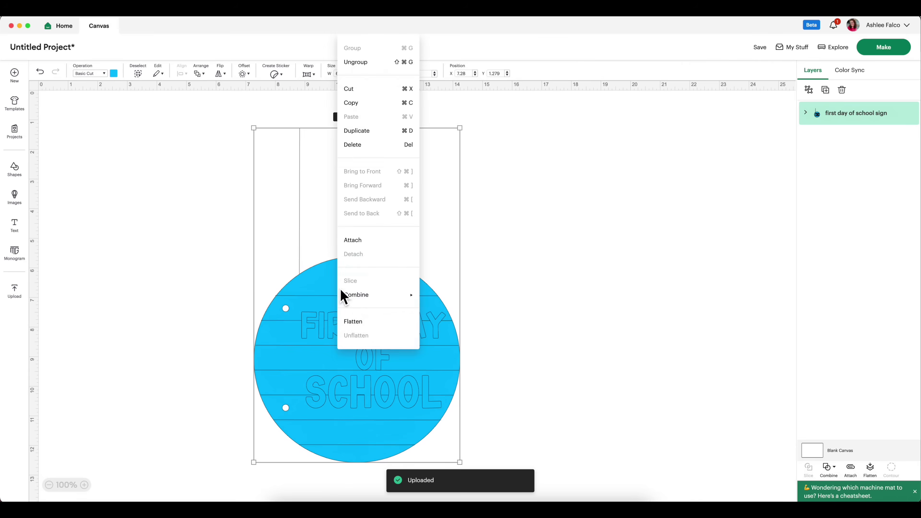
click(359, 62)
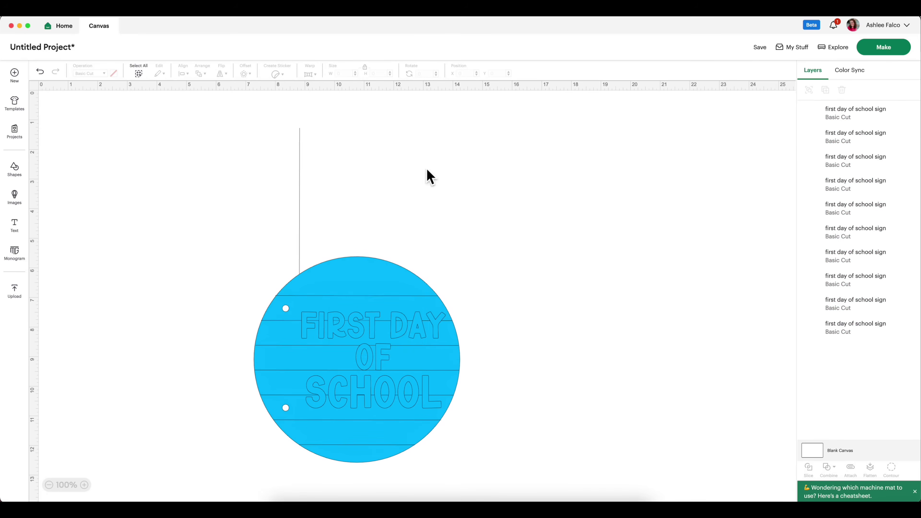
Step: Move the stray vertical margin line onto the circle, and pull the lettering, notebook lines and circle apart
drag(300, 183, 295, 339)
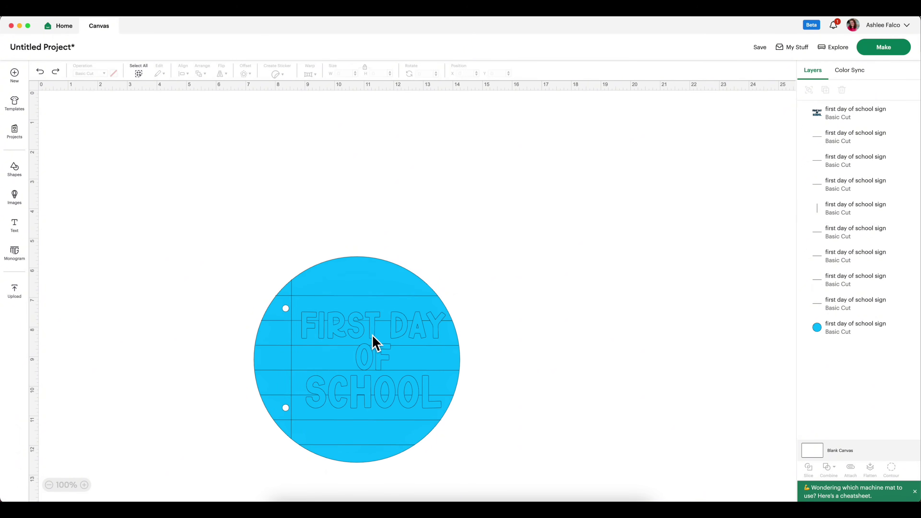
drag(372, 342, 551, 223)
drag(239, 210, 497, 472)
drag(360, 379, 293, 257)
click(489, 335)
drag(297, 218, 370, 279)
drag(588, 257, 528, 393)
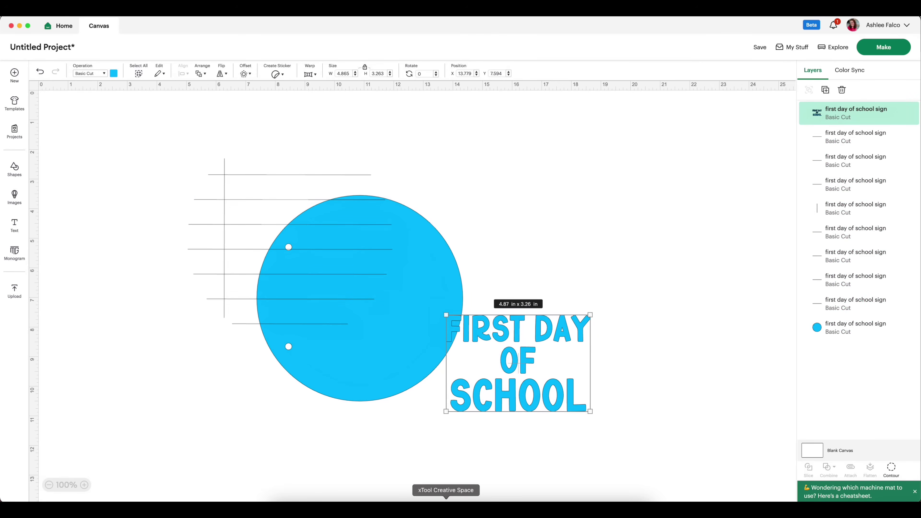
Step: Switch to xTool Creative Space, duplicate the FIRST DAY OF SCHOOL lettering and place the copy off the work area beside the circle
click(446, 506)
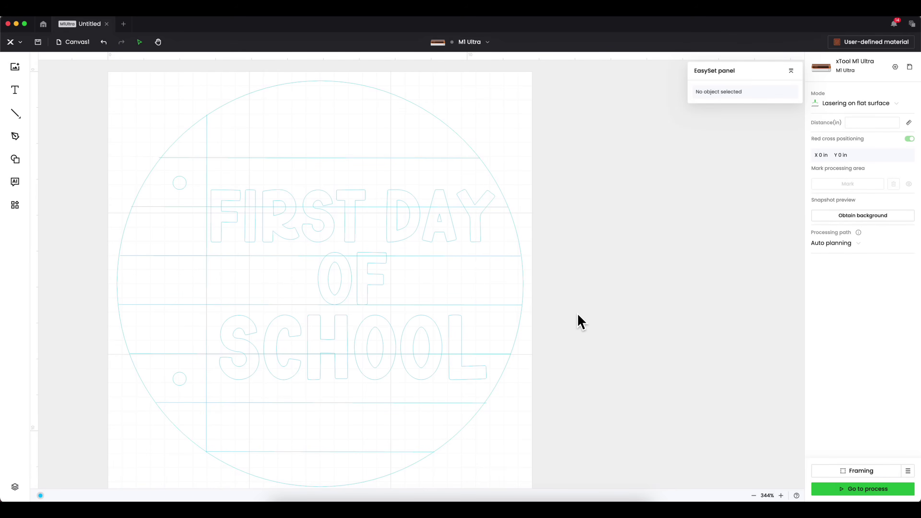
click(450, 343)
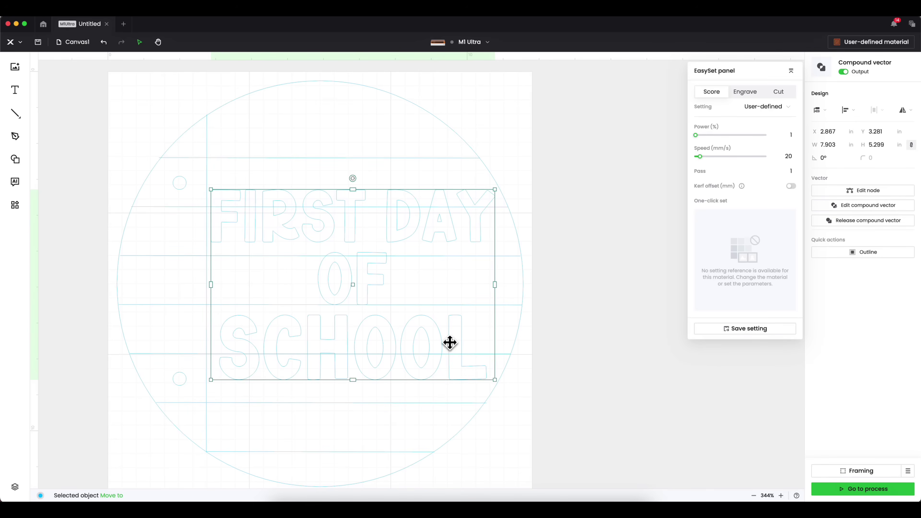
key(super+d)
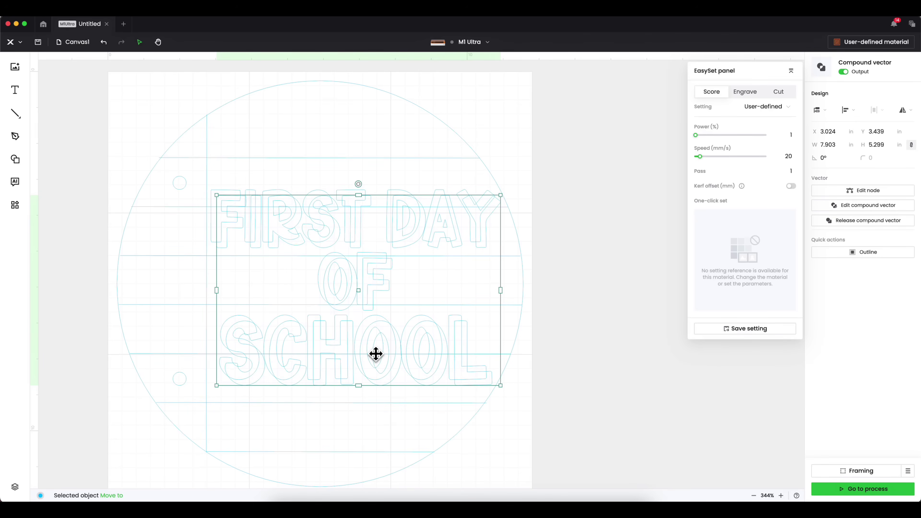
drag(376, 354, 716, 286)
scroll(361, 225, right, 3)
Step: Examine the original lettering on the circle and compare it with the copy beside the work area
click(361, 227)
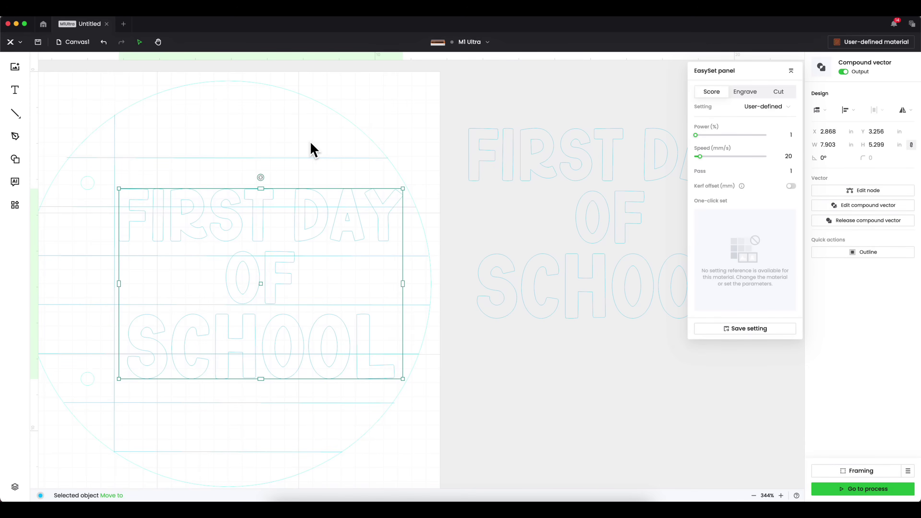
scroll(498, 161, right, 3)
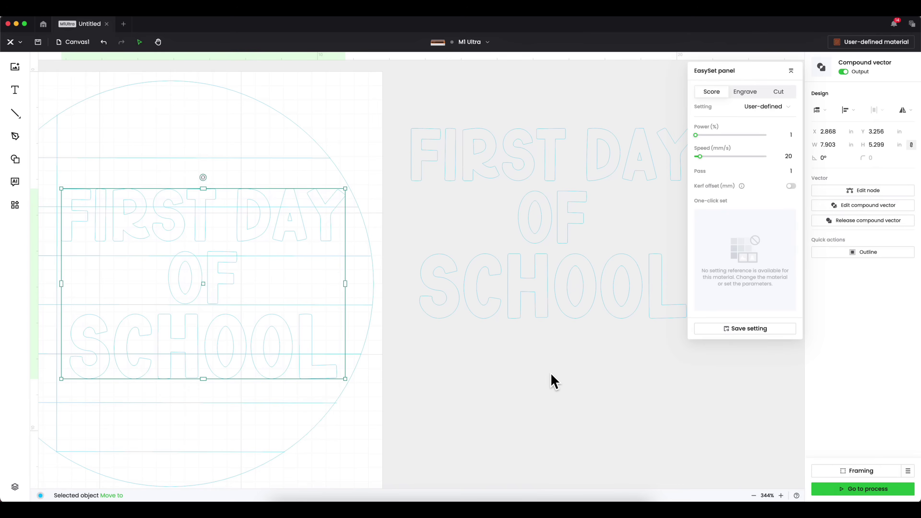
scroll(469, 319, up, 3)
scroll(469, 319, right, 2)
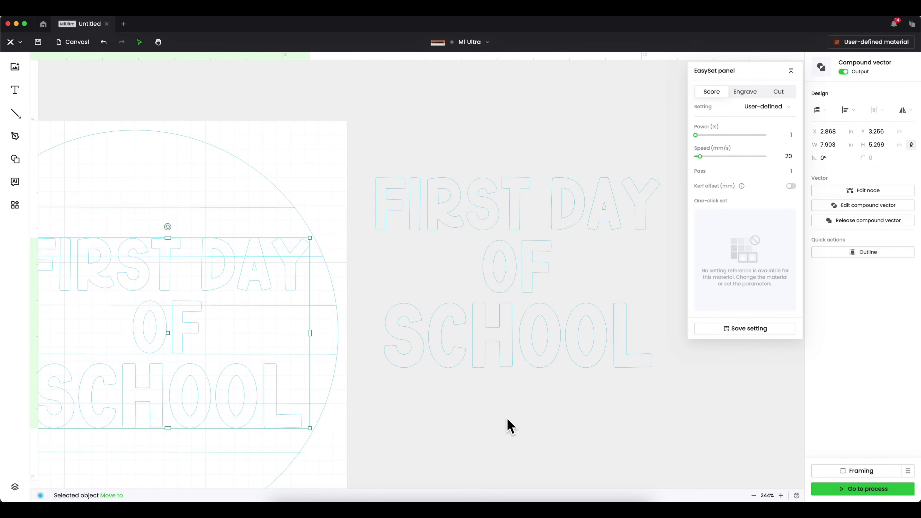
scroll(509, 424, left, 1)
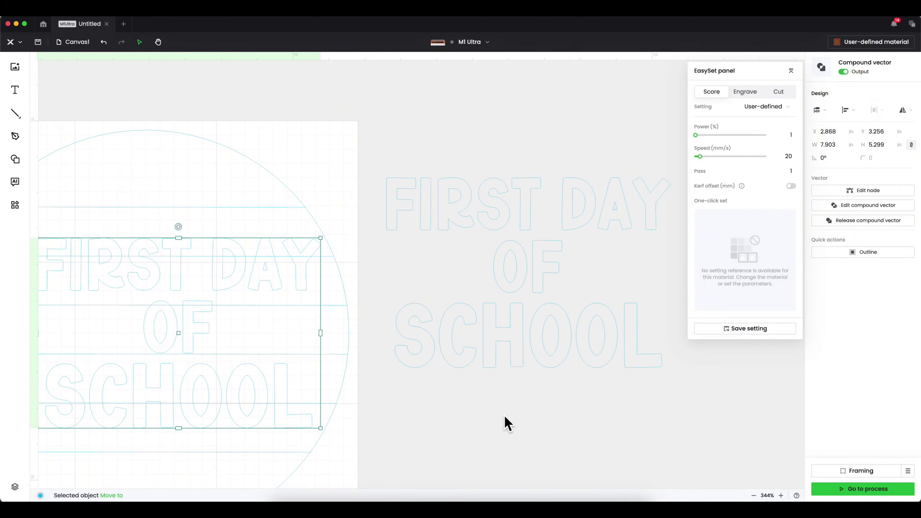
scroll(508, 424, left, 5)
scroll(509, 424, down, 1)
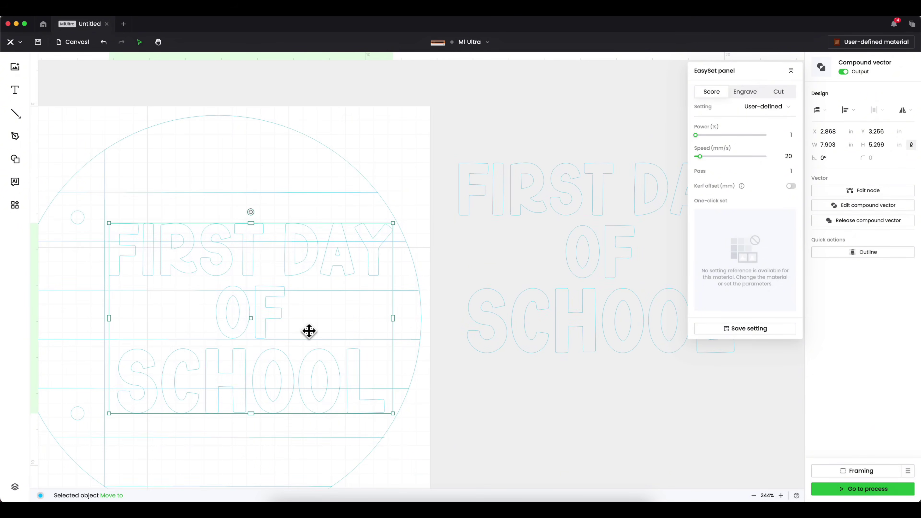
scroll(279, 107, left, 7)
click(214, 95)
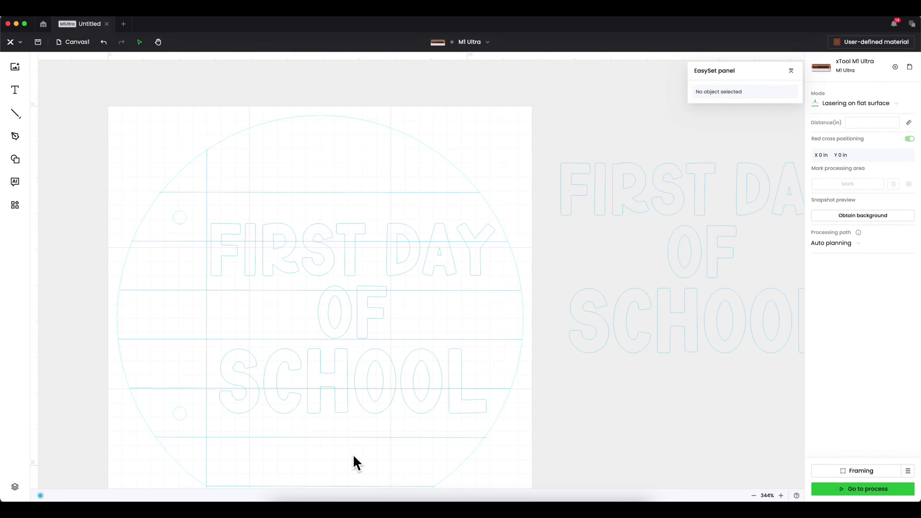
Step: Set the processing type of the large circle with its two holes to Cut
scroll(355, 461, down, 1)
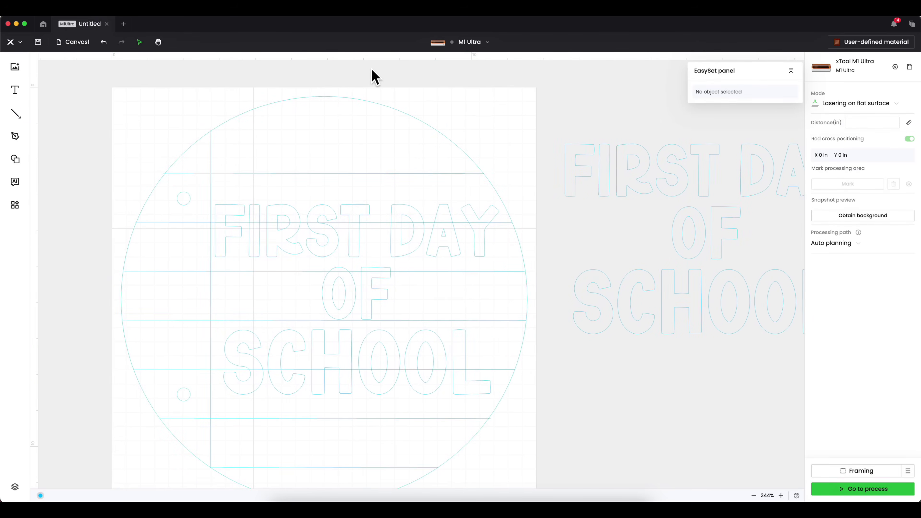
click(383, 107)
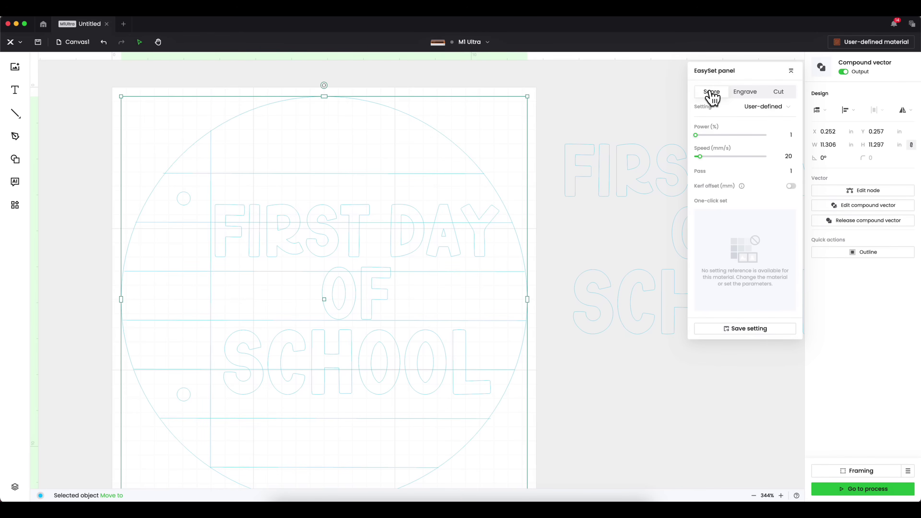
click(777, 95)
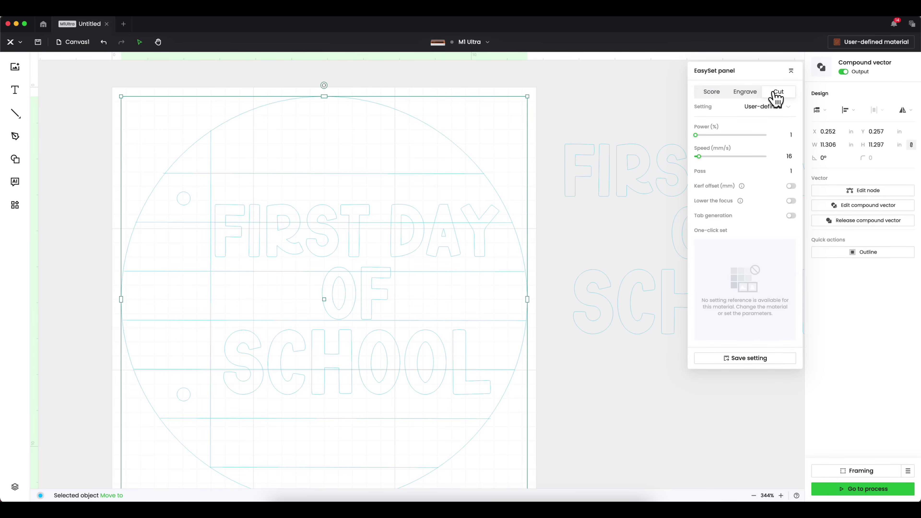
Step: Set the processing type of the duplicated FIRST DAY OF SCHOOL lettering beside the circle to Cut
click(623, 356)
scroll(623, 356, right, 2)
click(638, 327)
scroll(638, 326, right, 5)
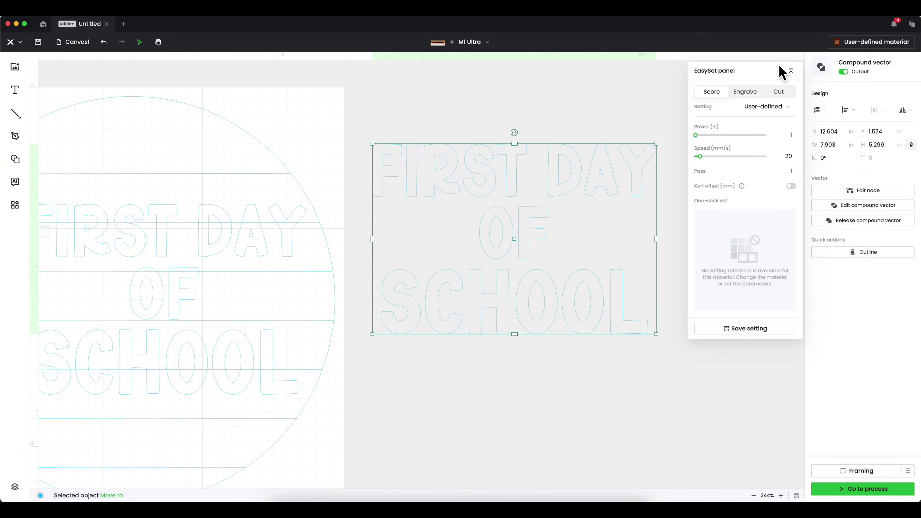
click(779, 93)
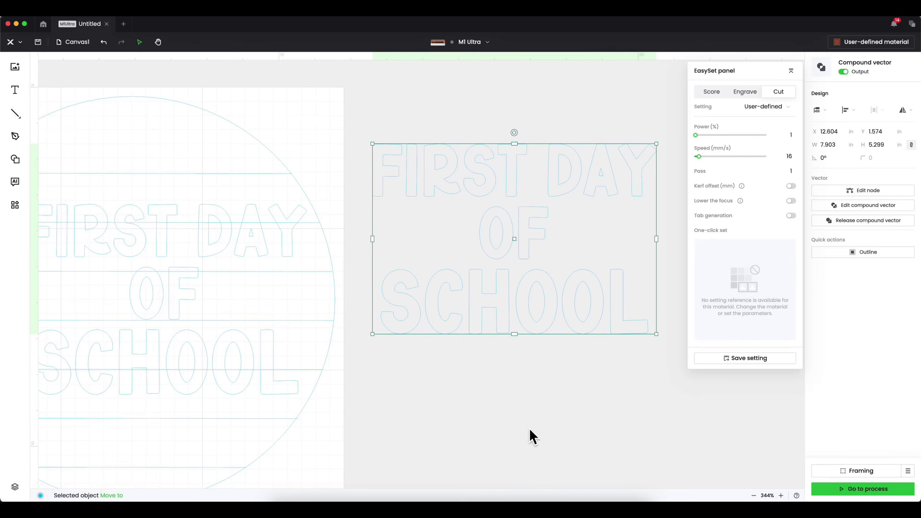
click(539, 422)
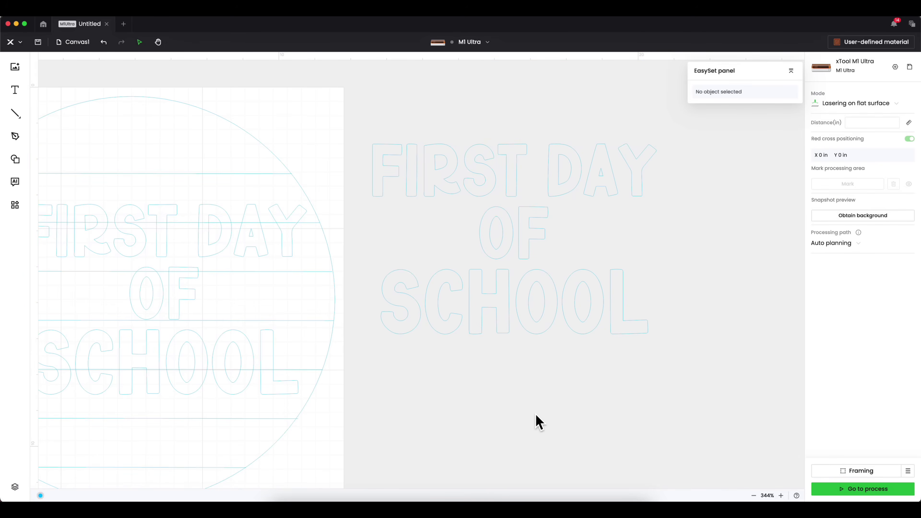
scroll(539, 422, left, 5)
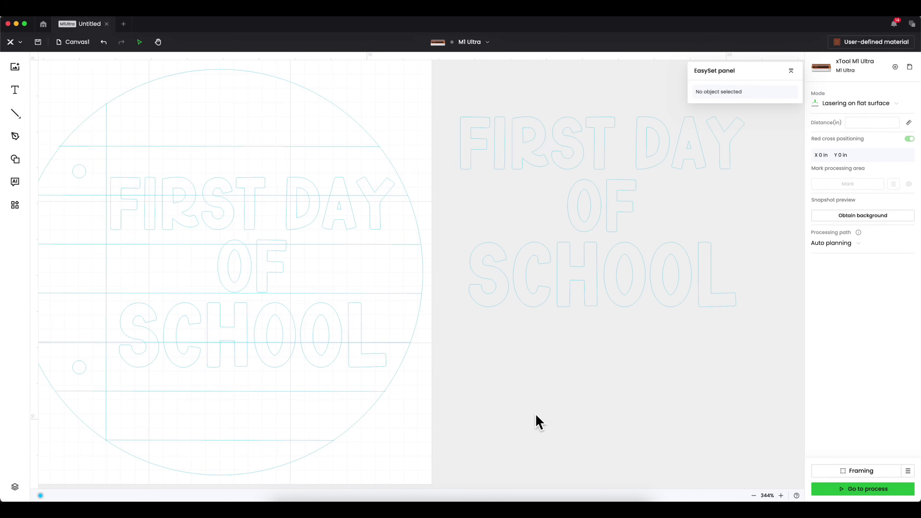